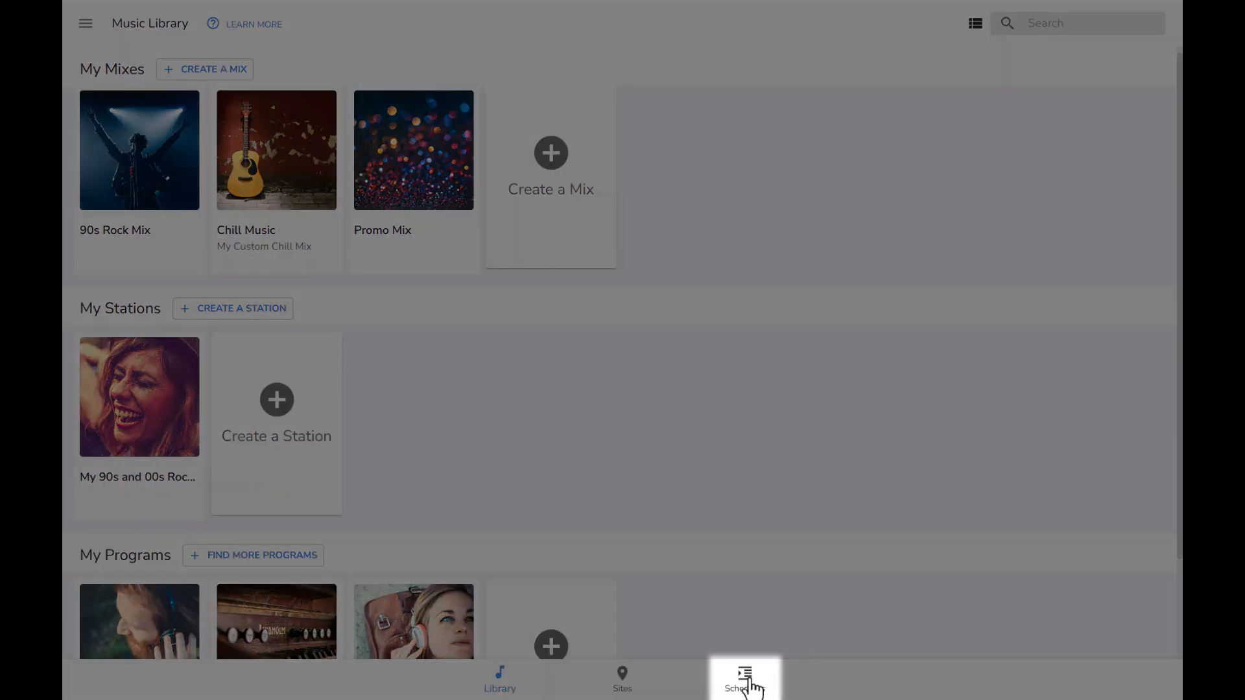
Open Schedule 1 for Zone 1 in the scheduling area.
click(746, 677)
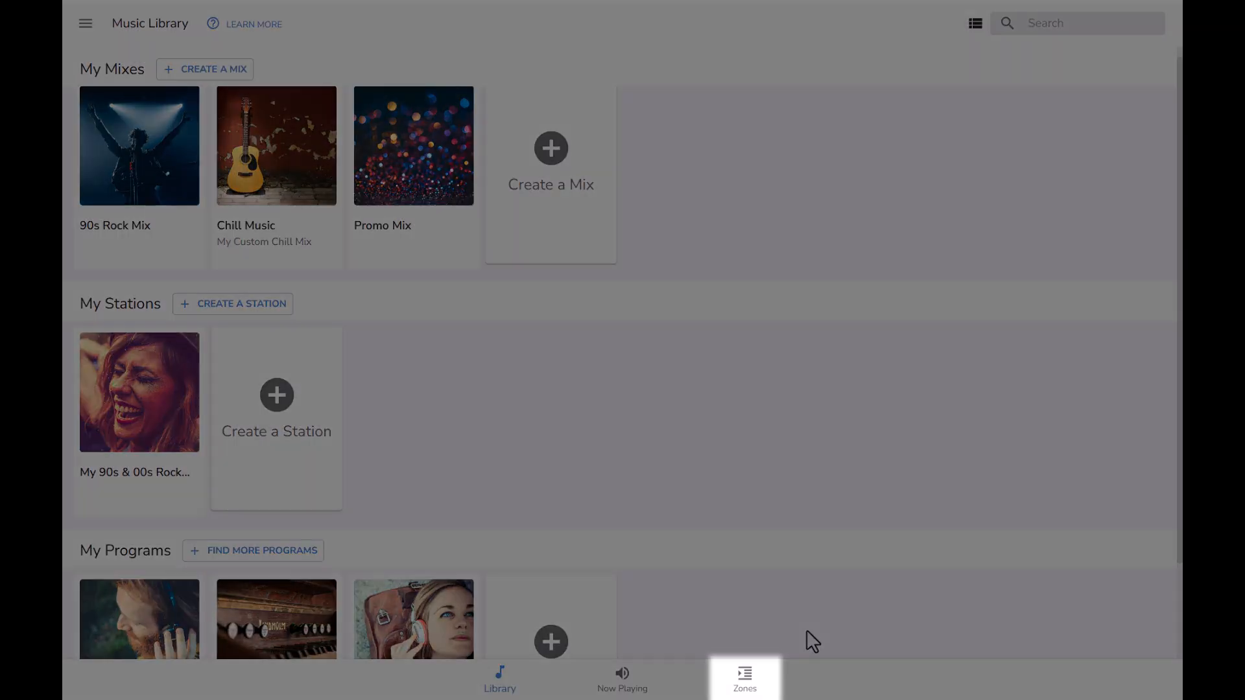
click(745, 676)
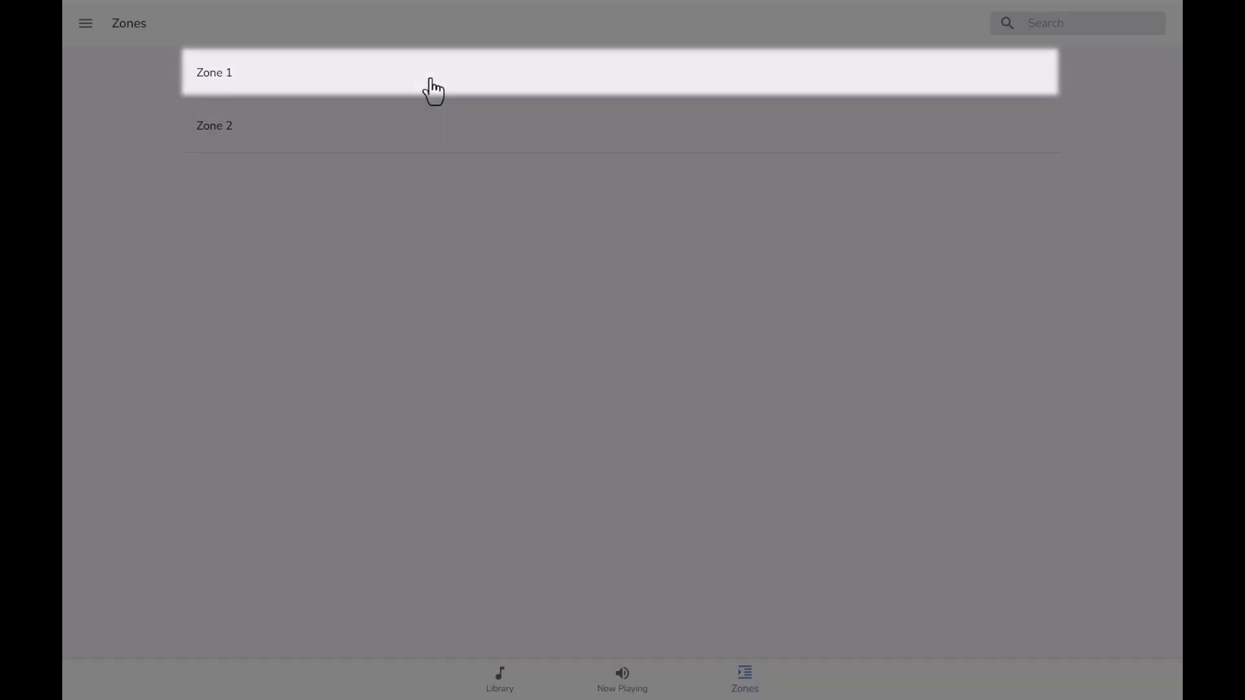
click(432, 83)
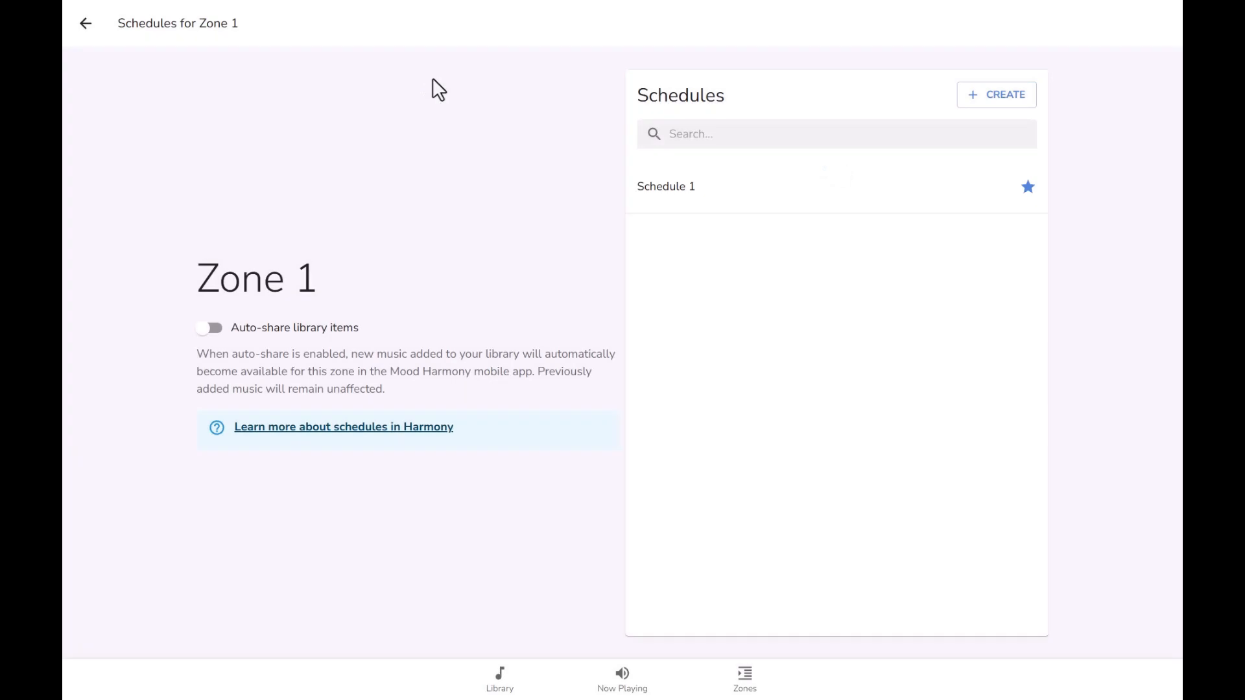
click(651, 189)
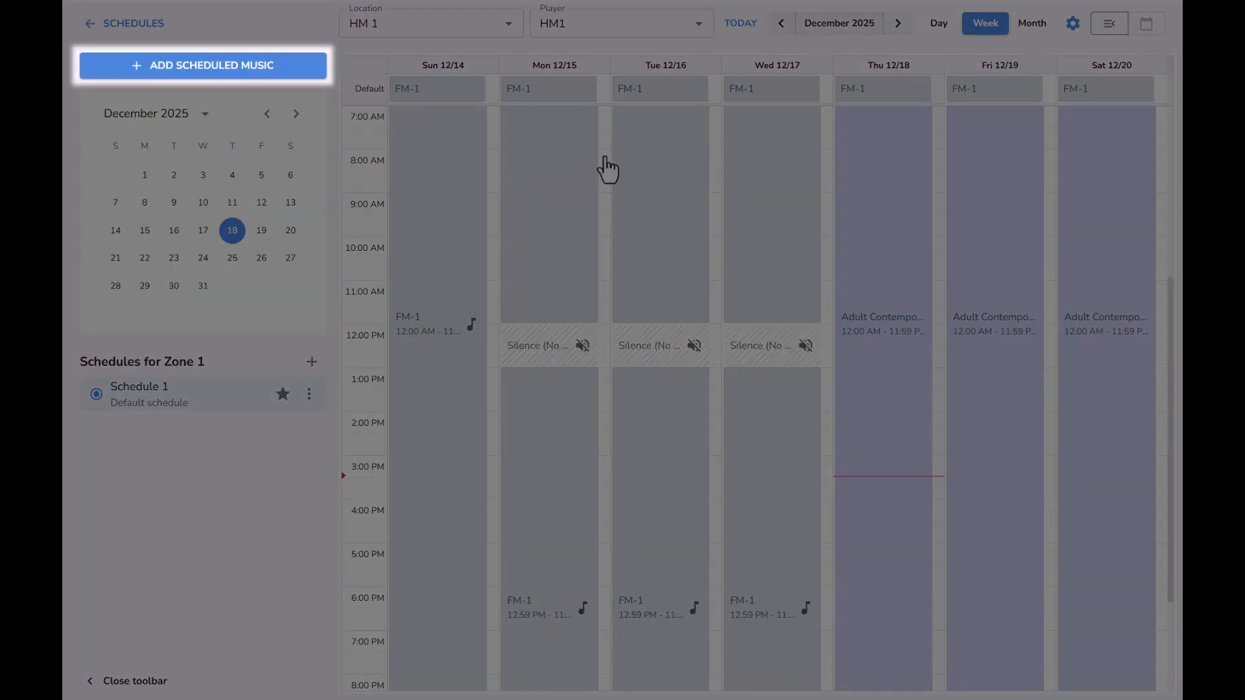
Start a new scheduled music entry, search for "Ambr" and choose the Ambrosia program as its music.
click(305, 68)
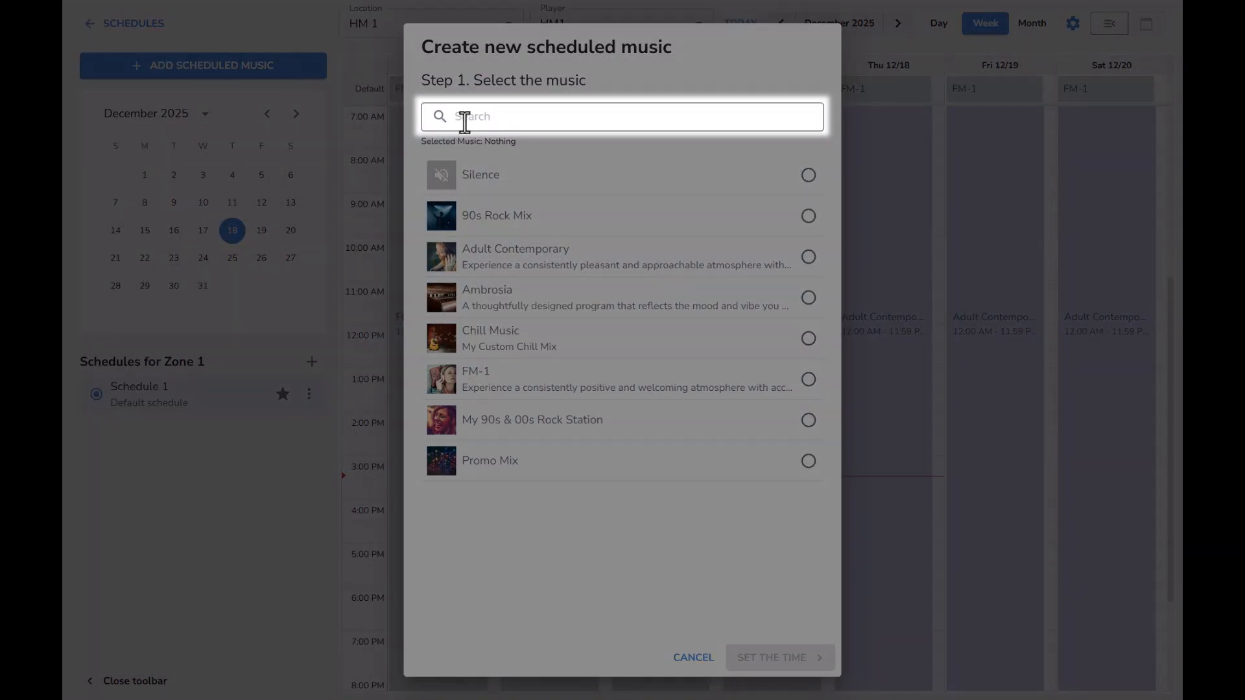
click(465, 118)
text(Ambr)
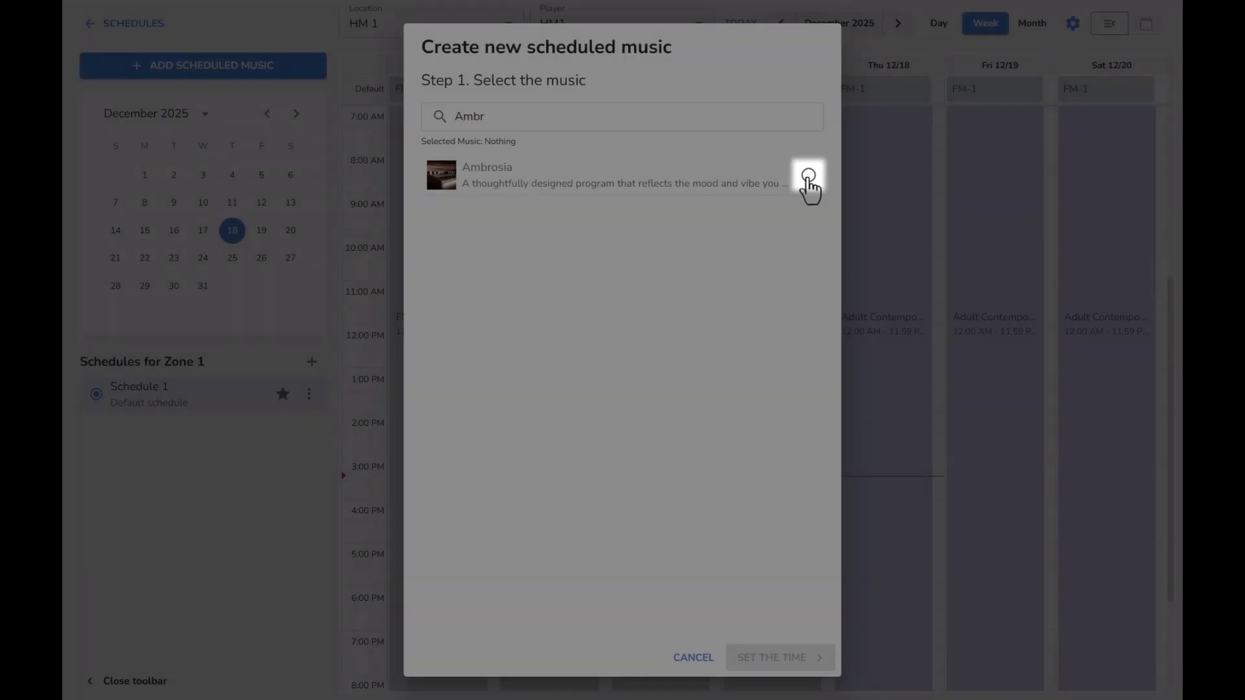
click(809, 176)
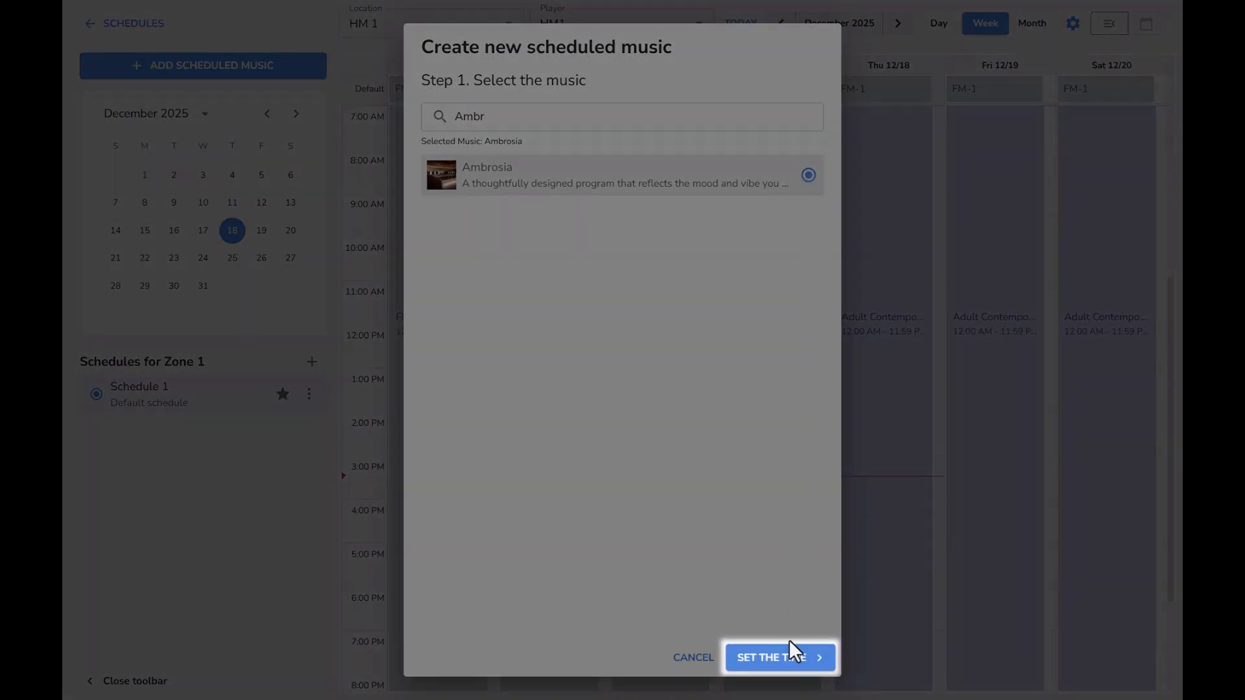
click(791, 656)
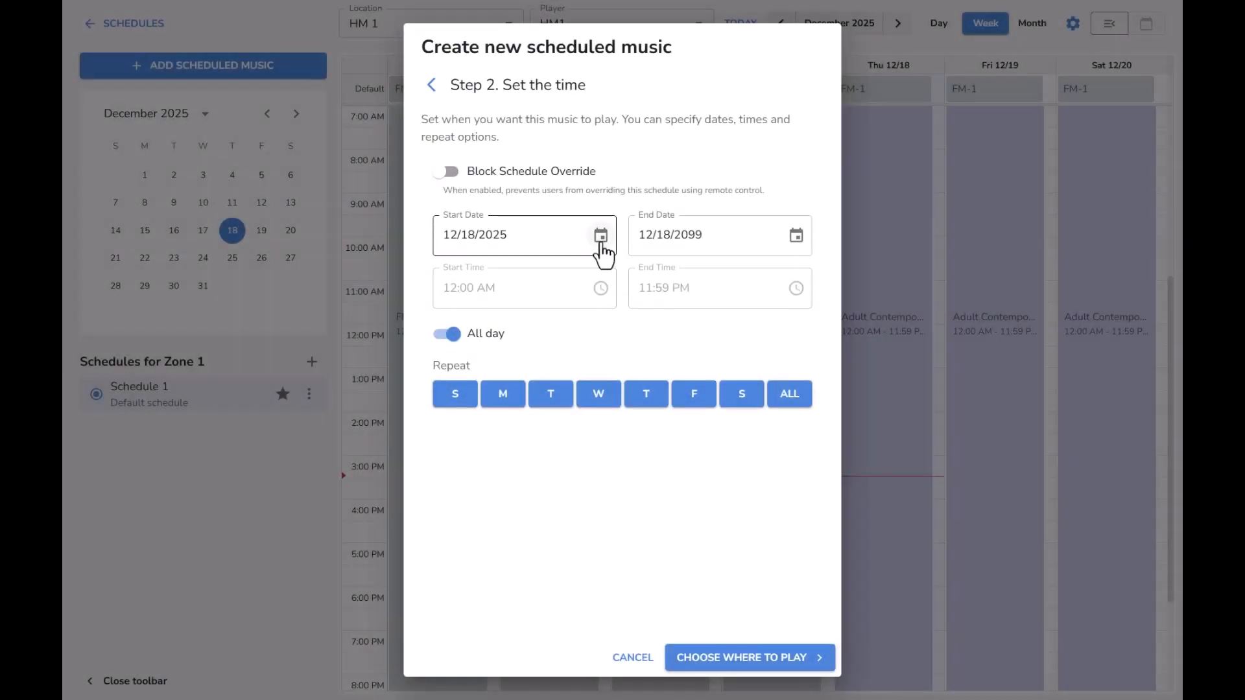
Set the scheduled music's start date to 01/01/2026.
click(601, 237)
click(643, 280)
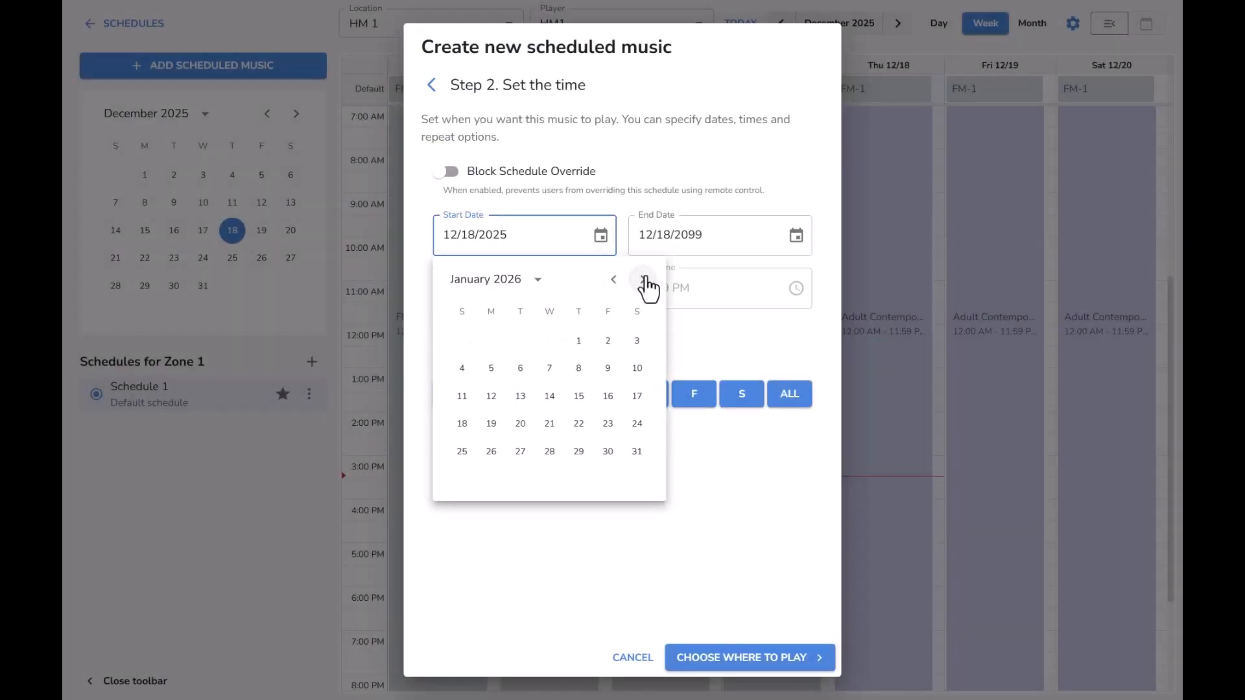
click(579, 342)
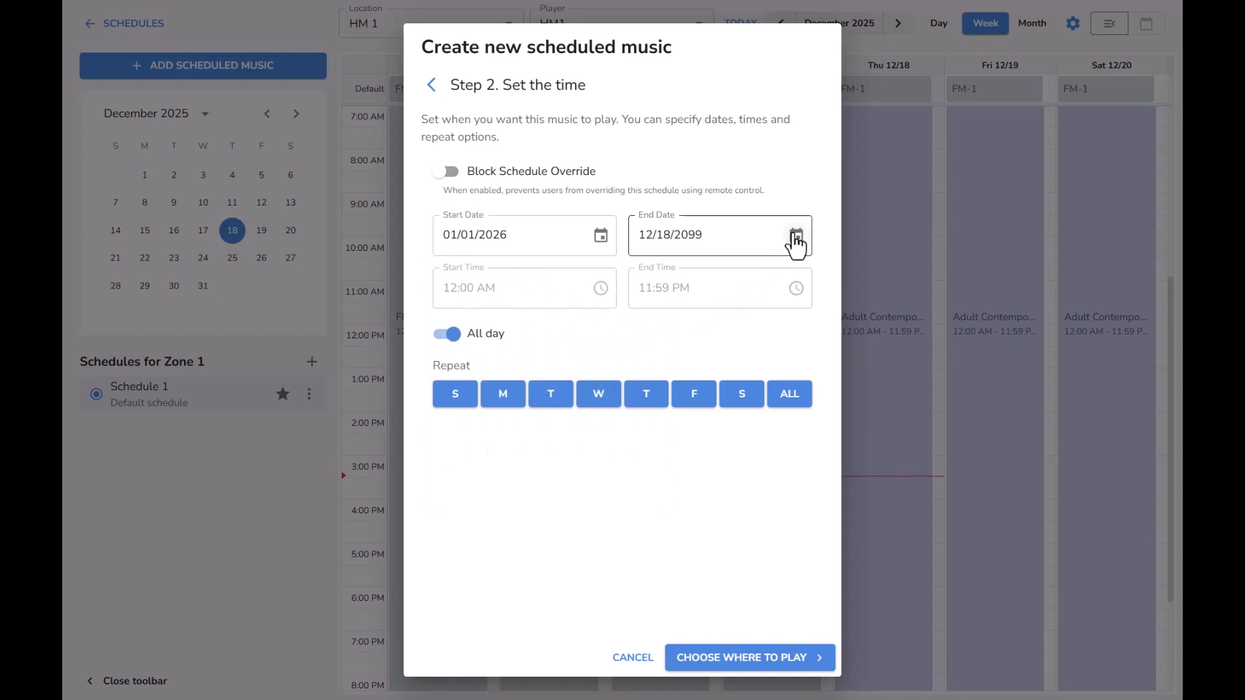
Set the scheduled music's end date to 11/12/2026.
click(797, 237)
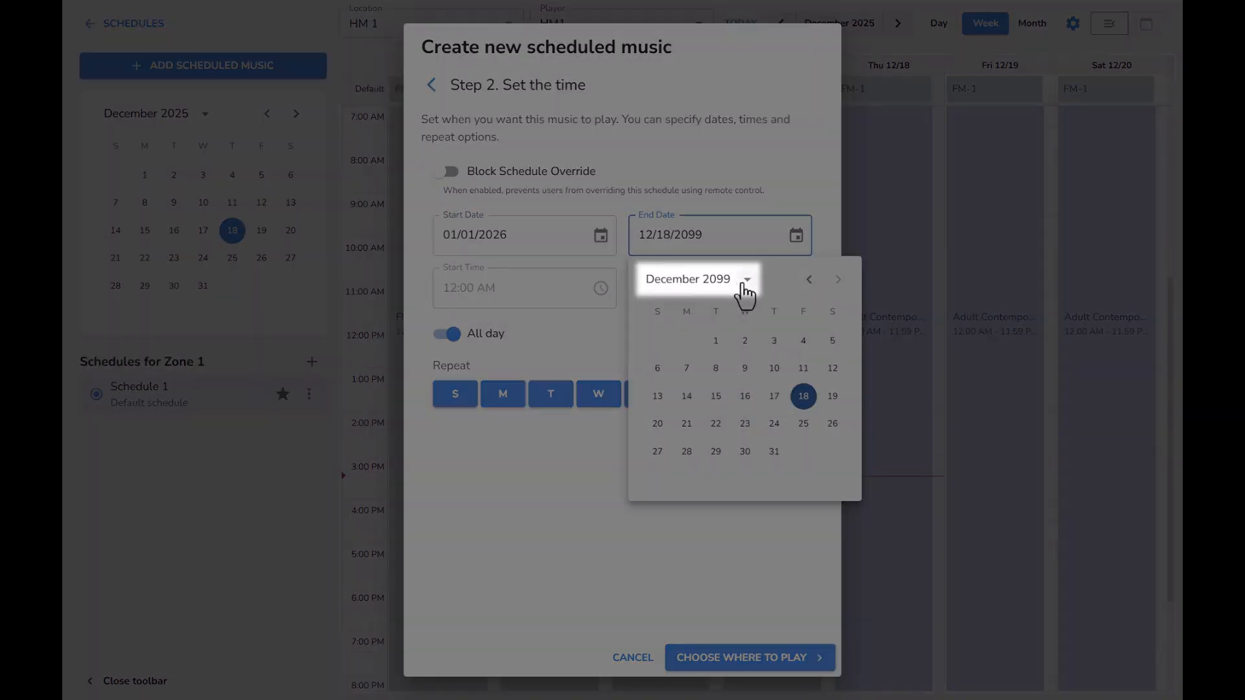
click(742, 284)
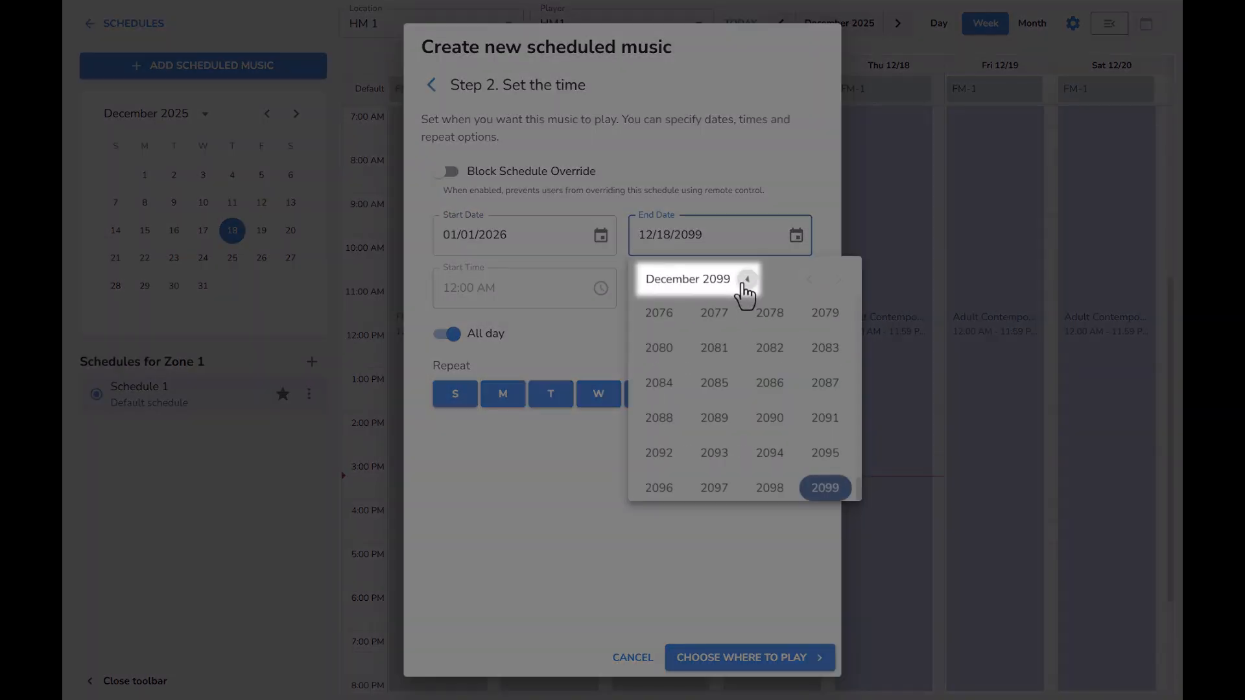
scroll(744, 357, up, 8)
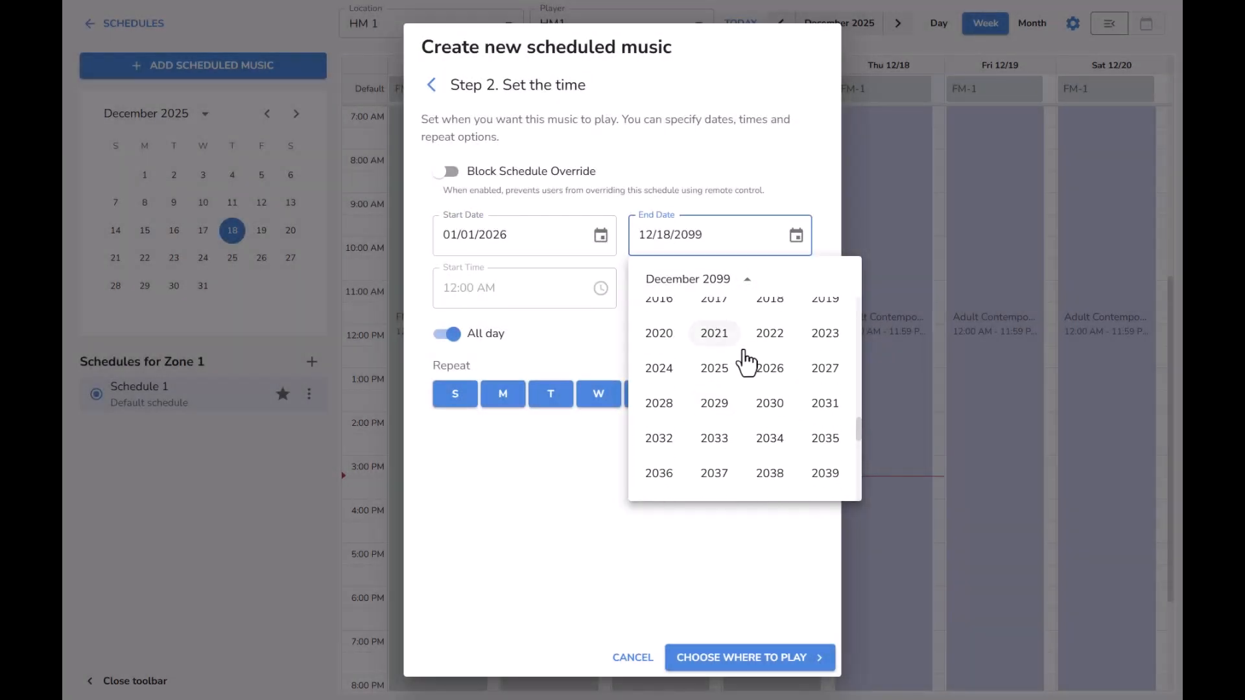
click(767, 369)
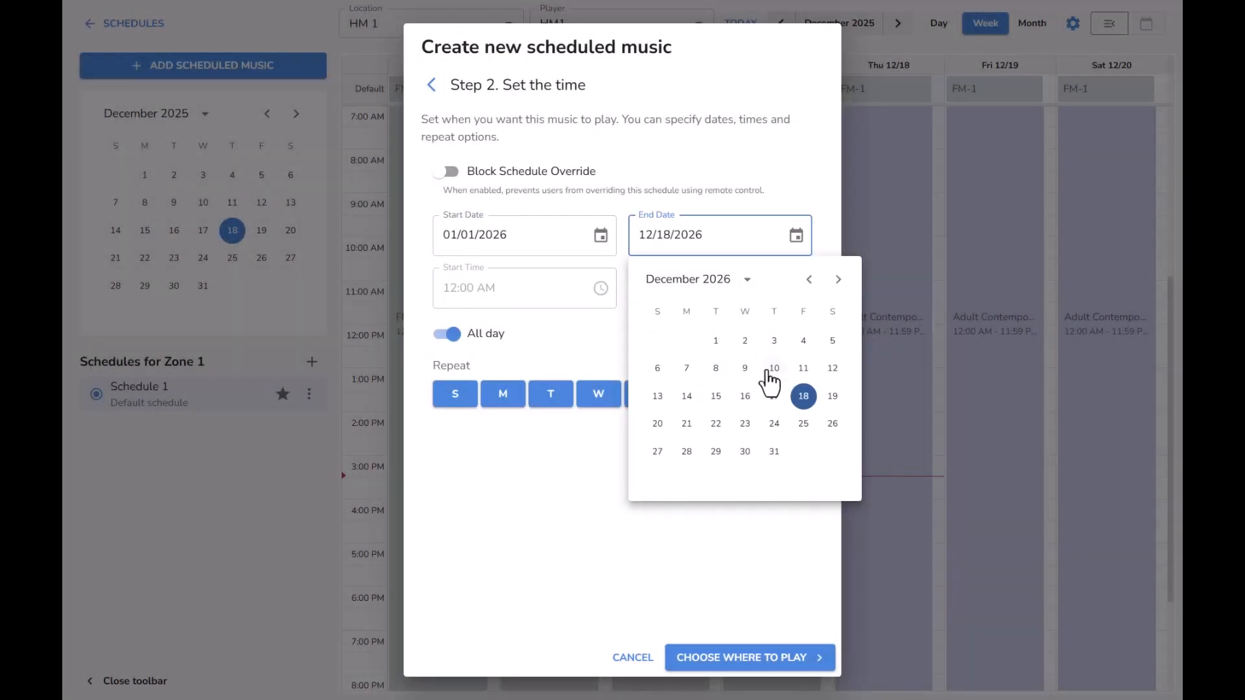
click(809, 282)
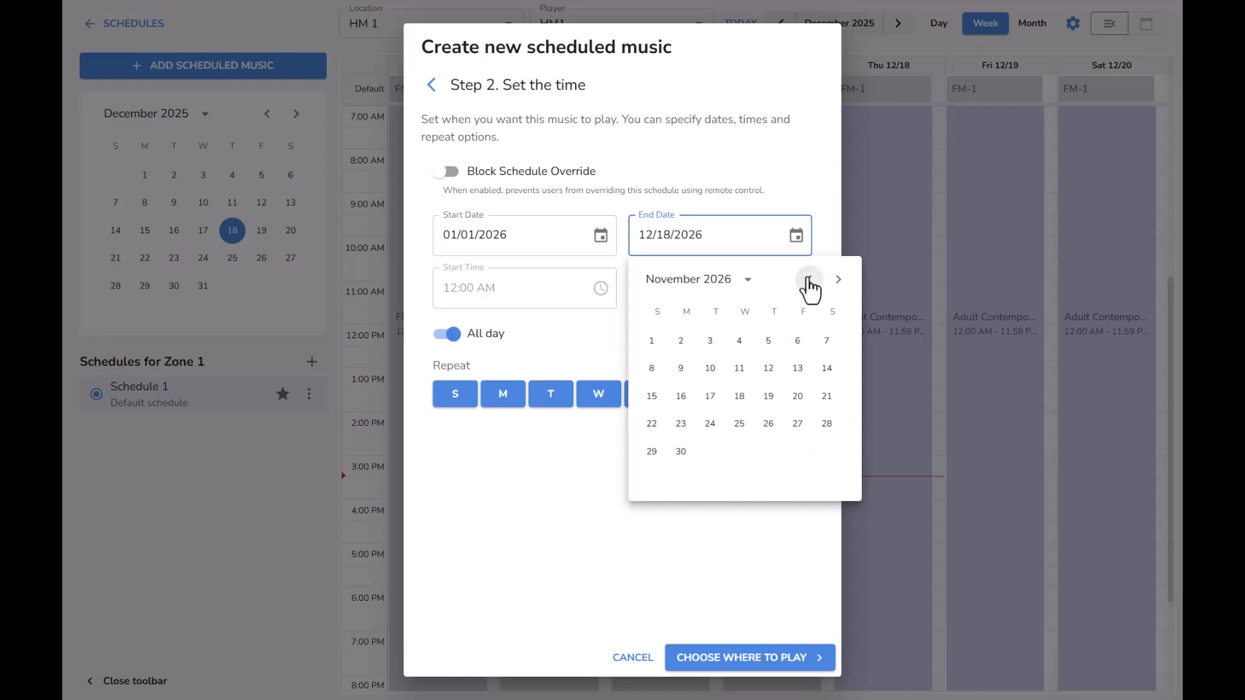
click(774, 370)
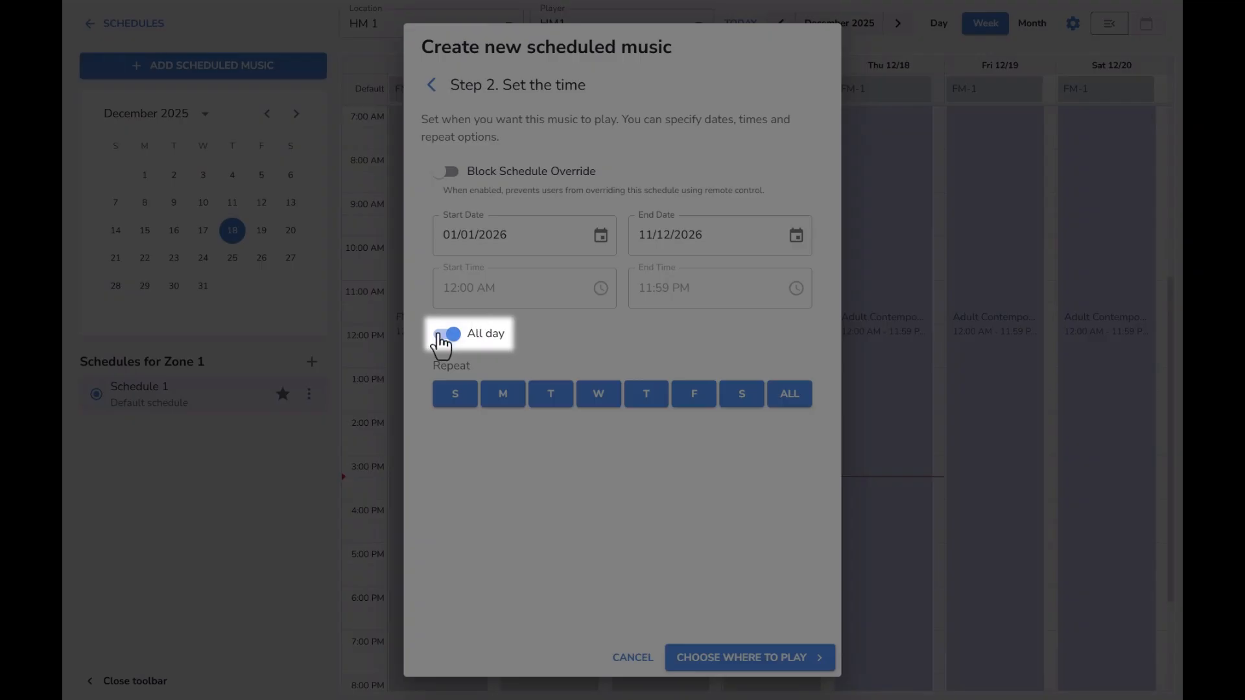
Turn off all-day play for the new entry and set its start time to 08:00 AM.
click(439, 335)
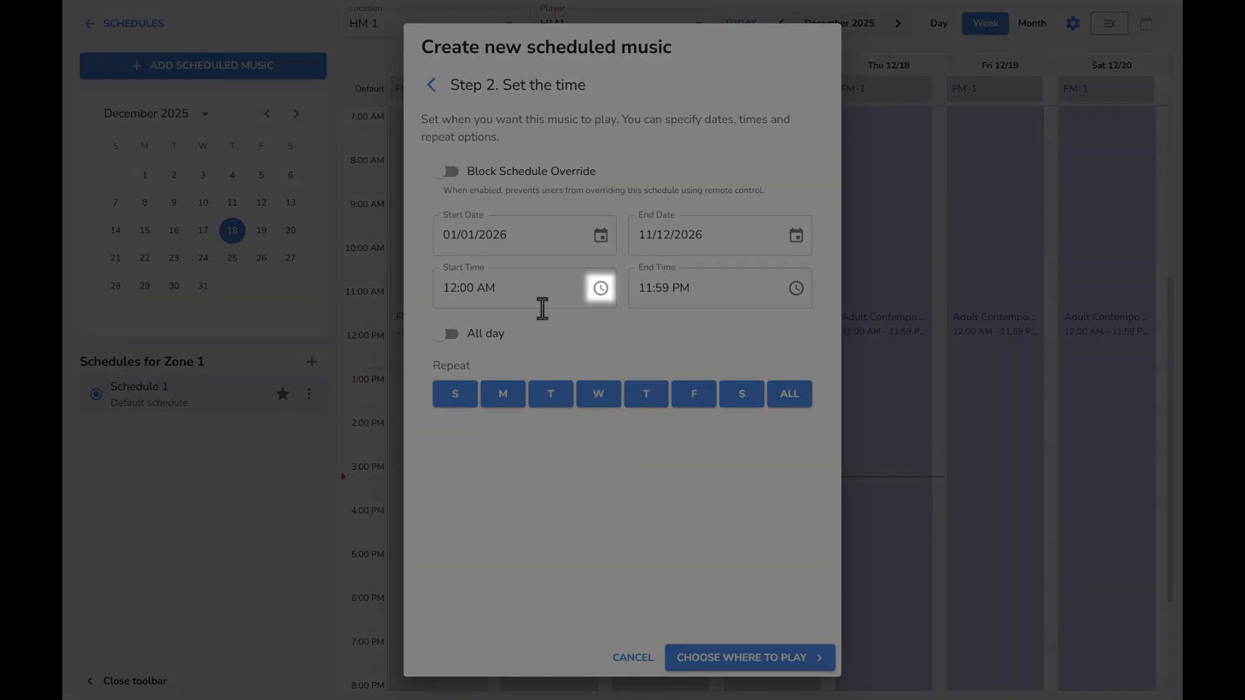
click(600, 290)
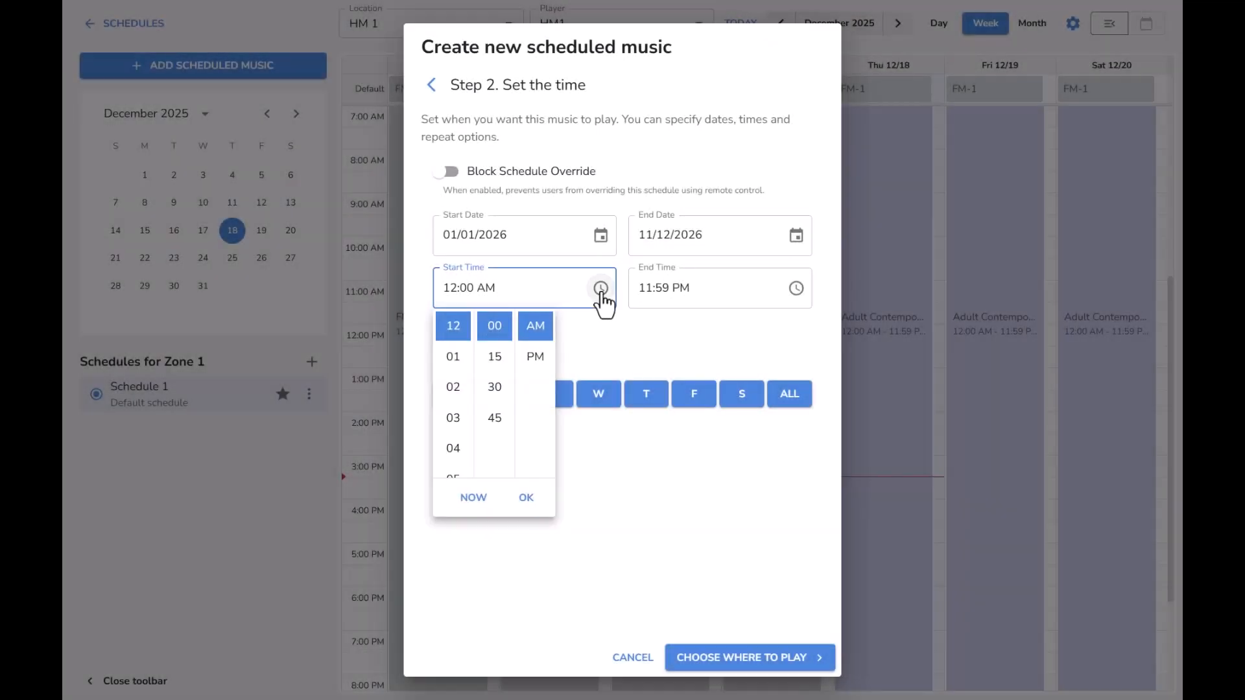
scroll(458, 392, down, 1)
scroll(461, 393, down, 2)
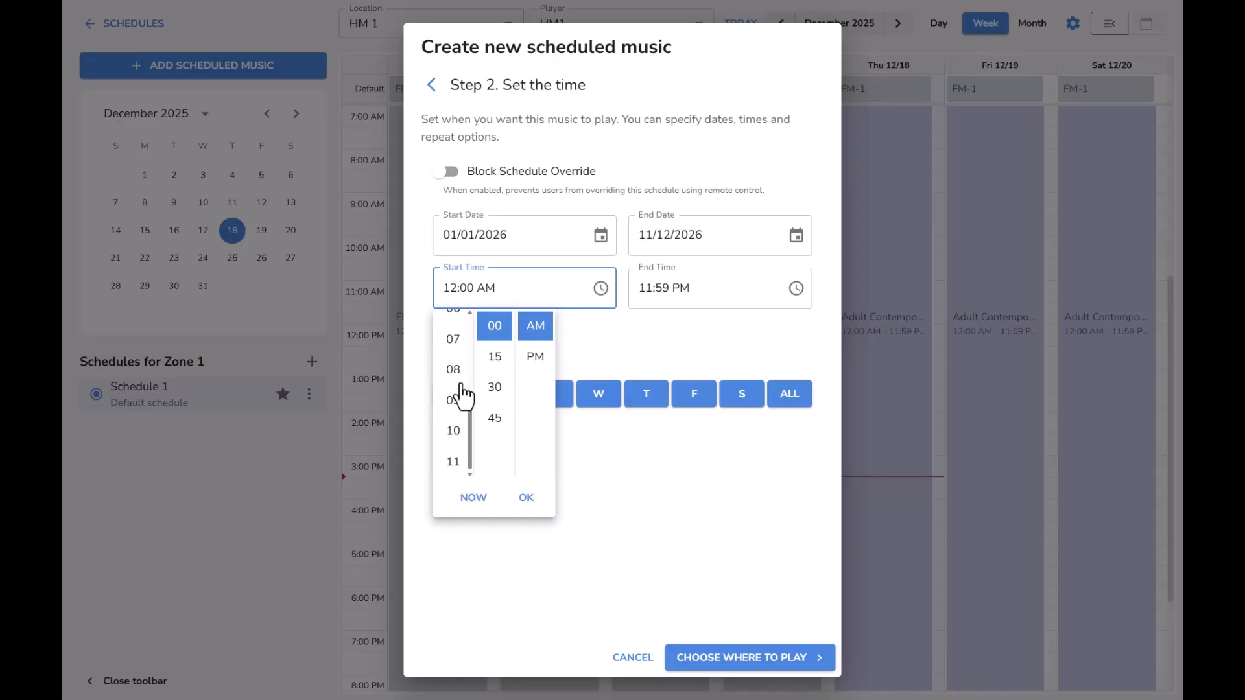
click(459, 390)
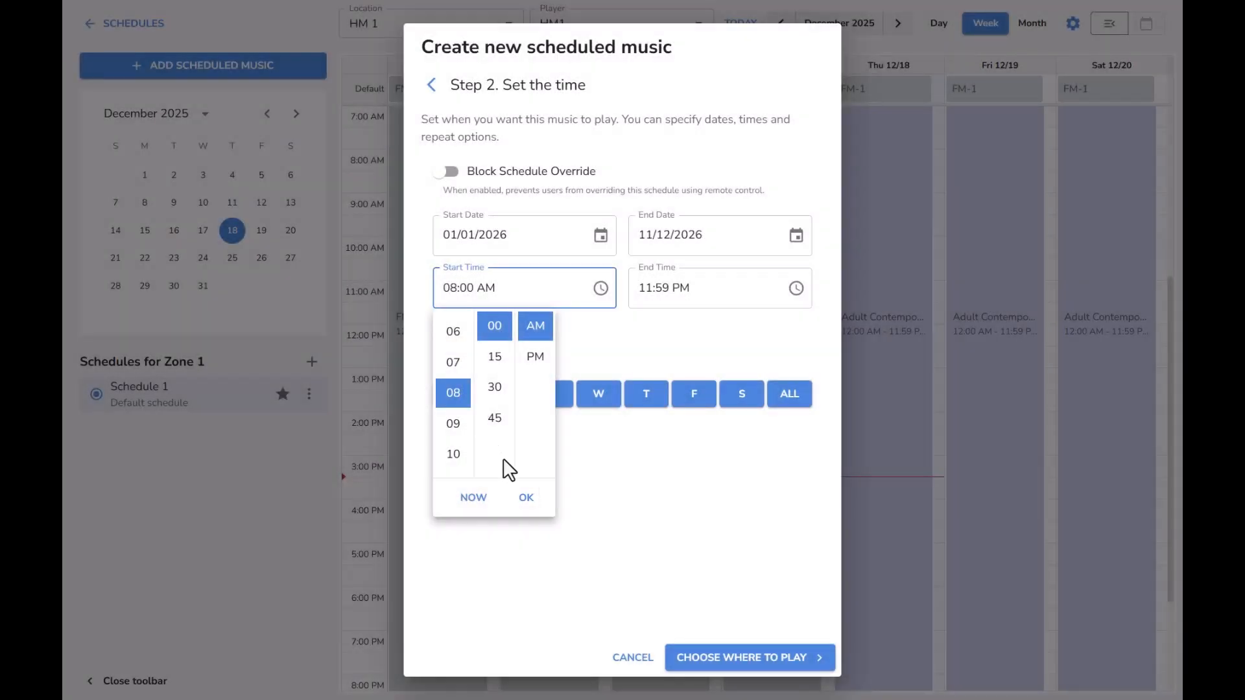
click(523, 502)
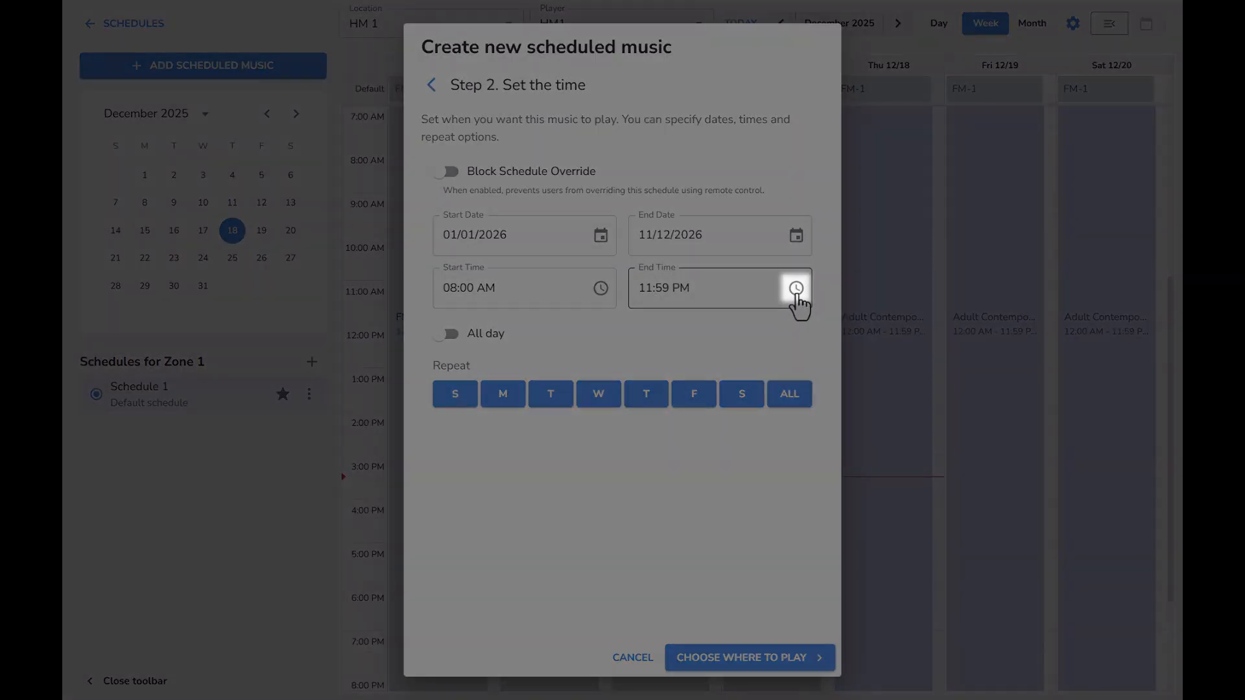
Set the entry's end time to 10:30 PM and exclude Monday from its repeat days.
click(797, 288)
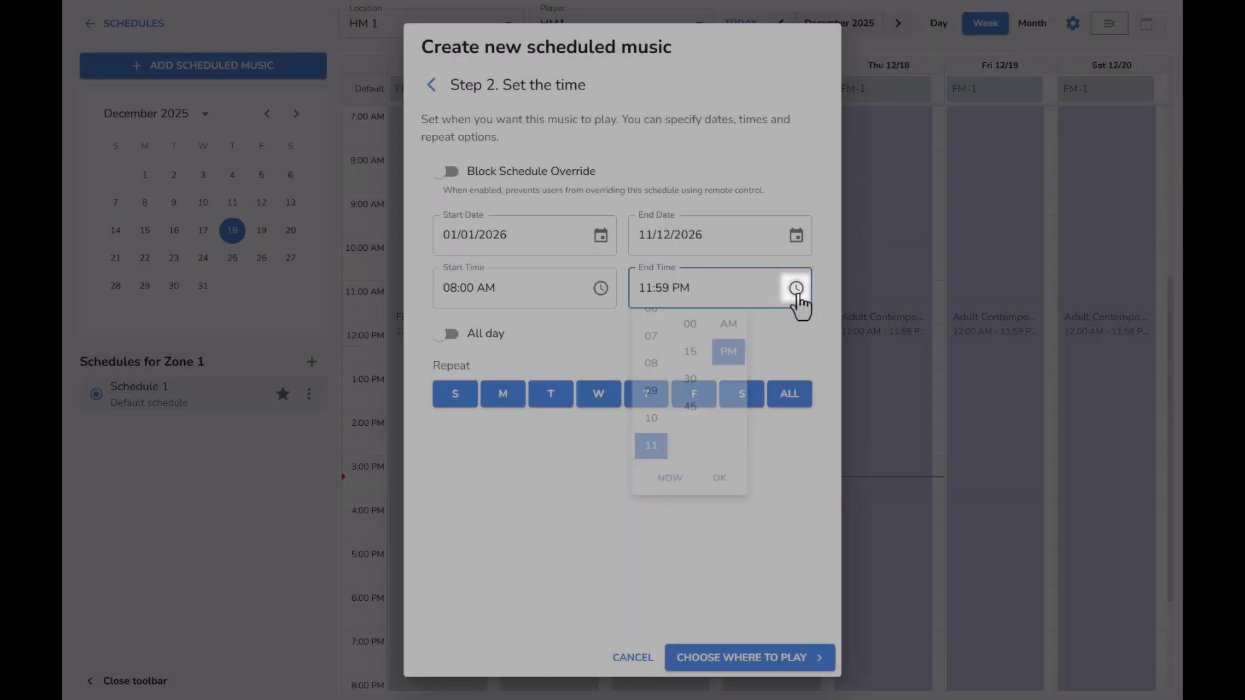
click(649, 431)
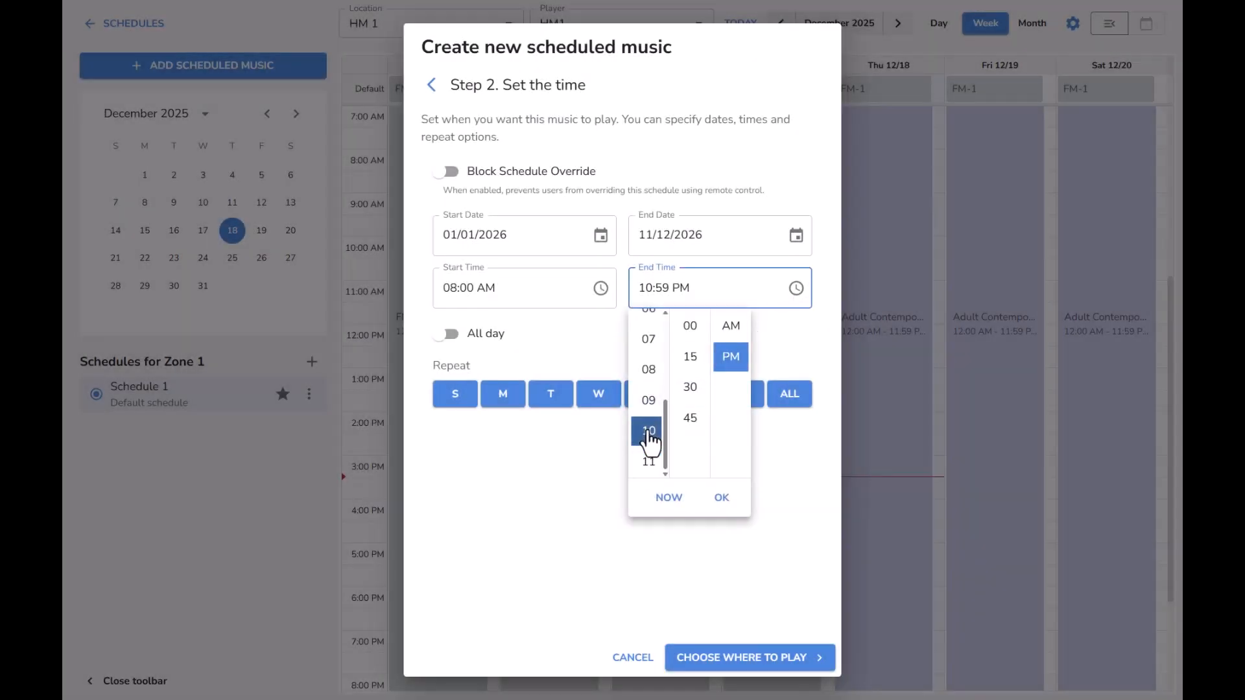
click(690, 388)
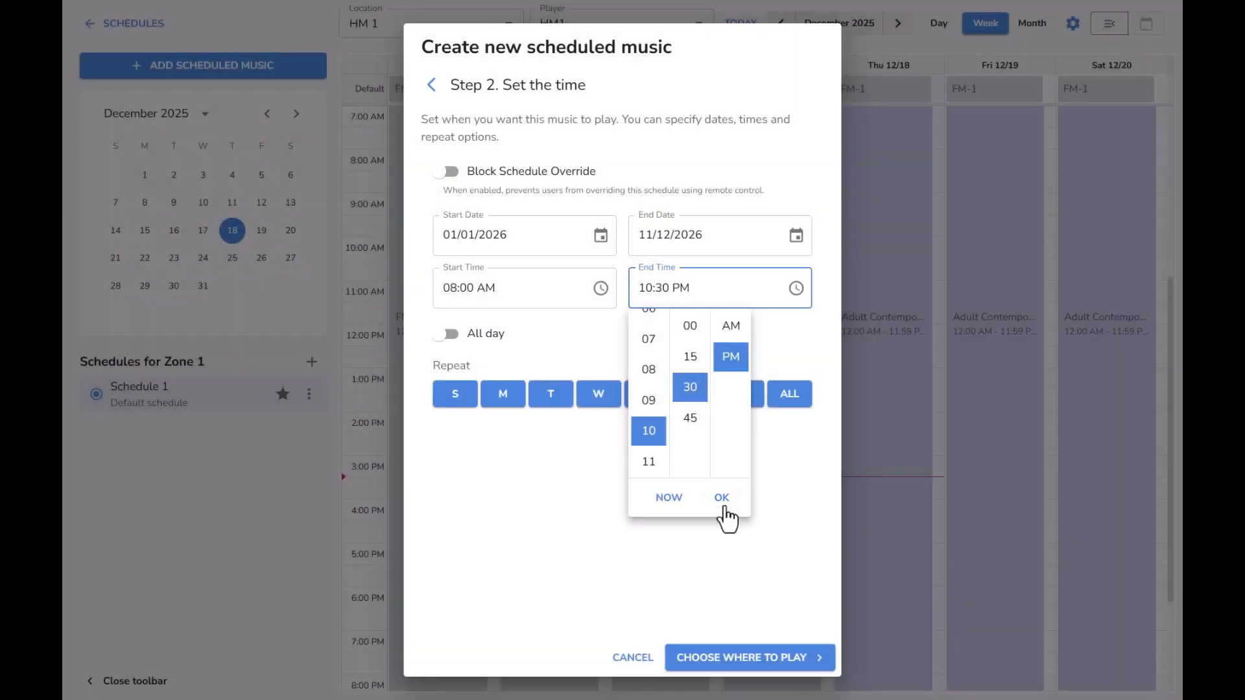
click(722, 498)
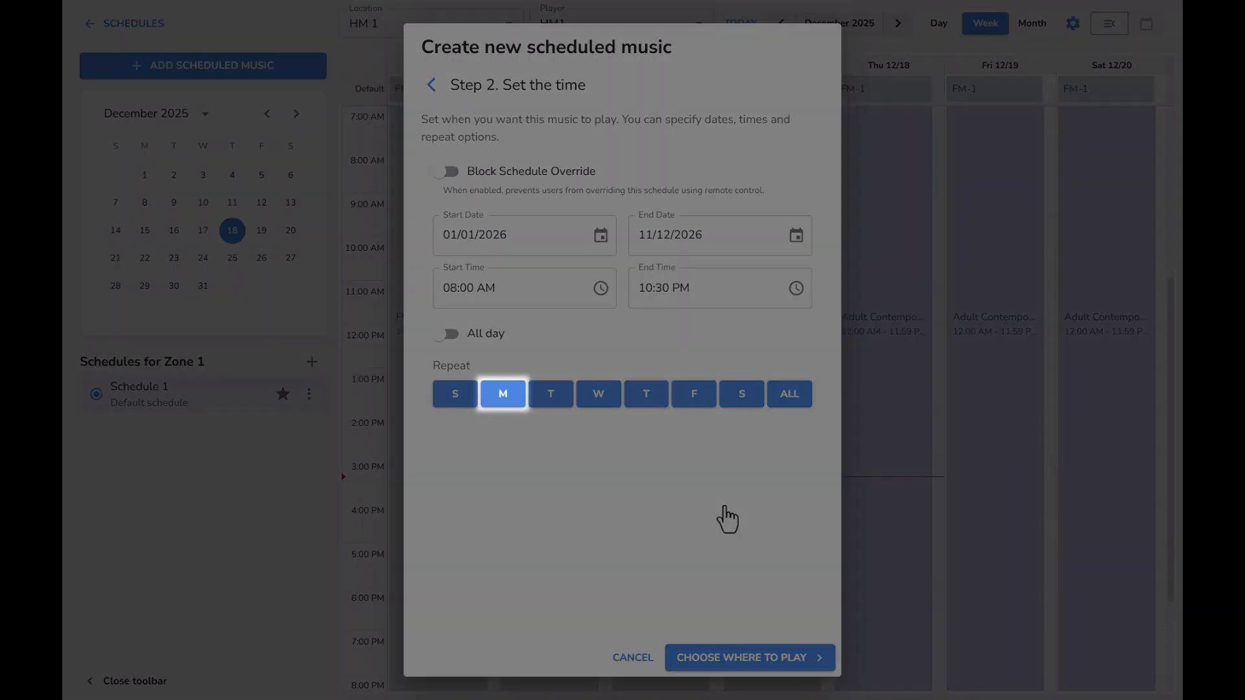
click(501, 410)
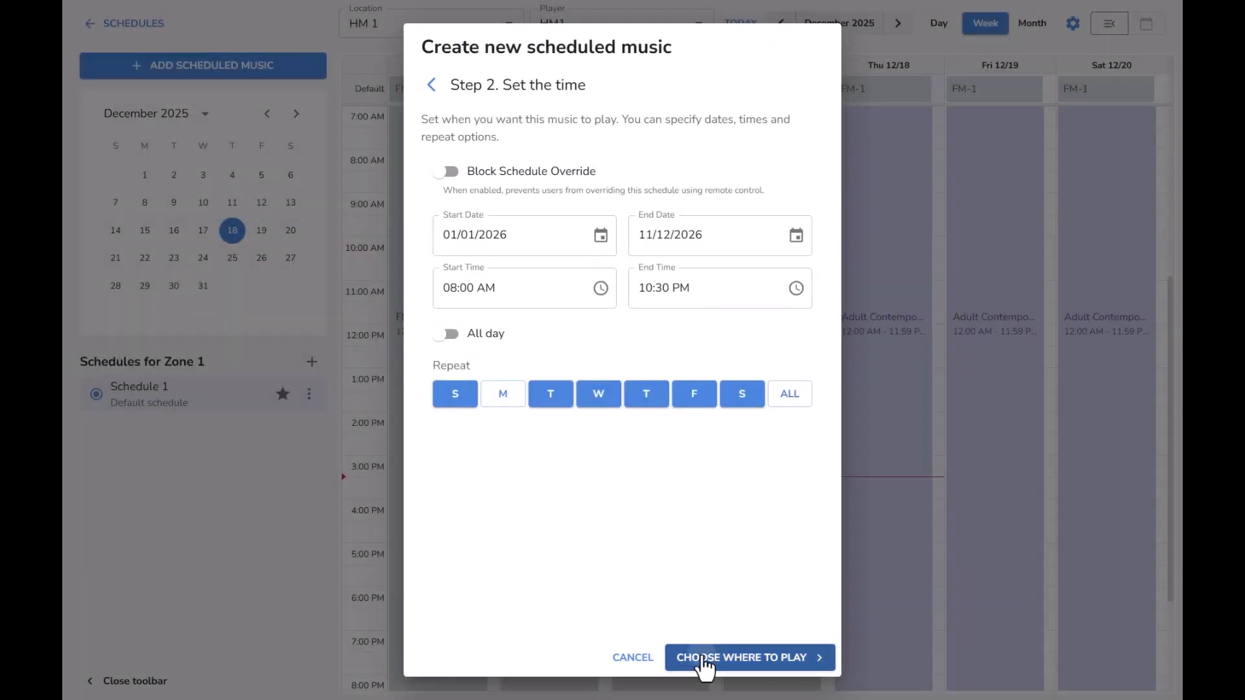
Choose the HM1 player under location HM 1 as the place to play and save the scheduled music.
click(703, 662)
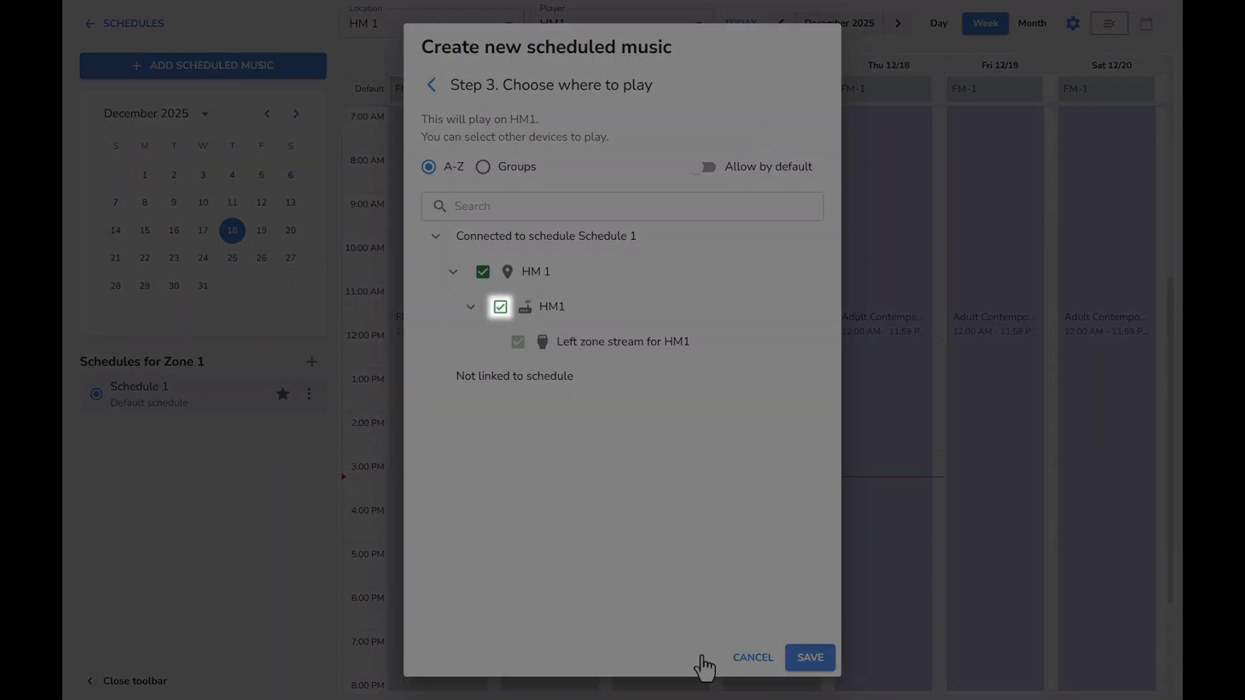
click(502, 311)
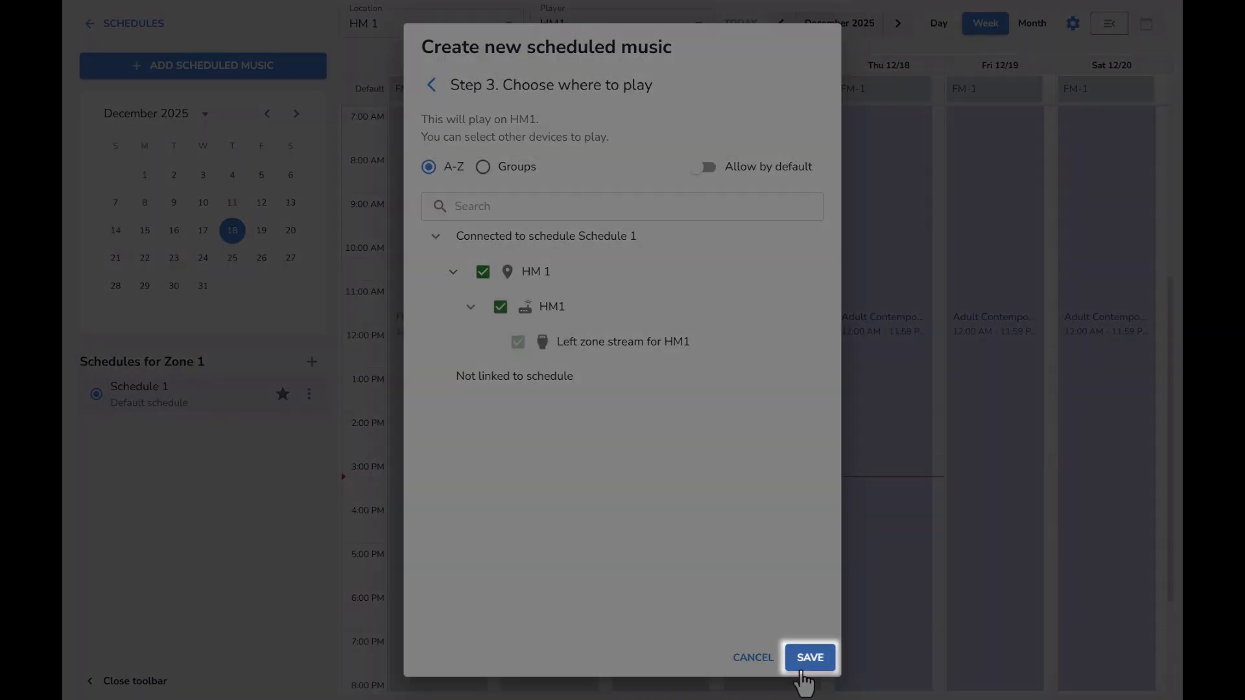
click(804, 673)
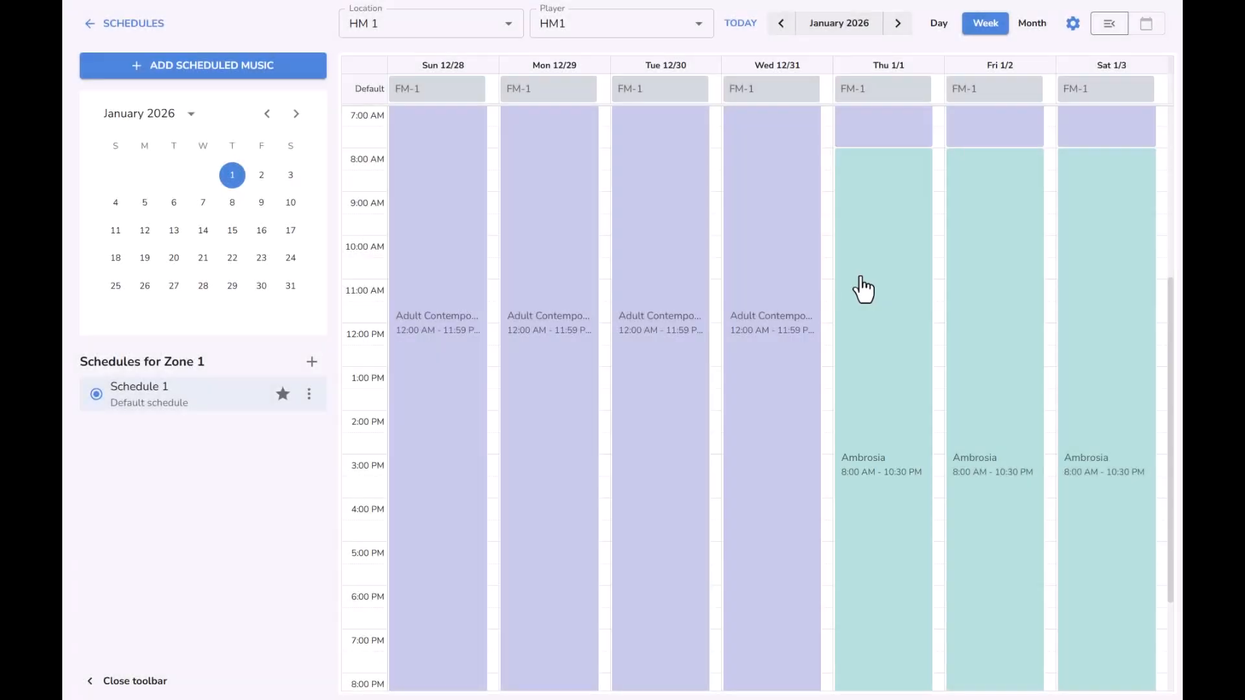
Change the Ambrosia entry on Thursday 1/1 to play all day, review its locations and save the changes.
click(863, 289)
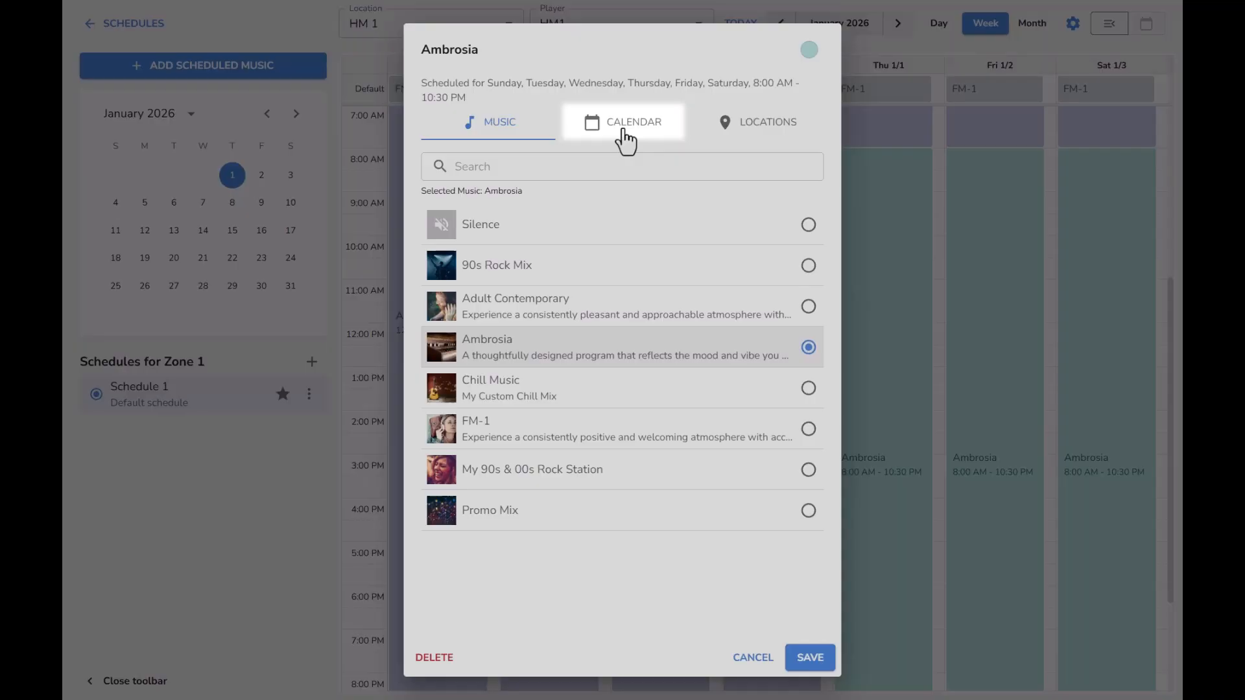
click(623, 129)
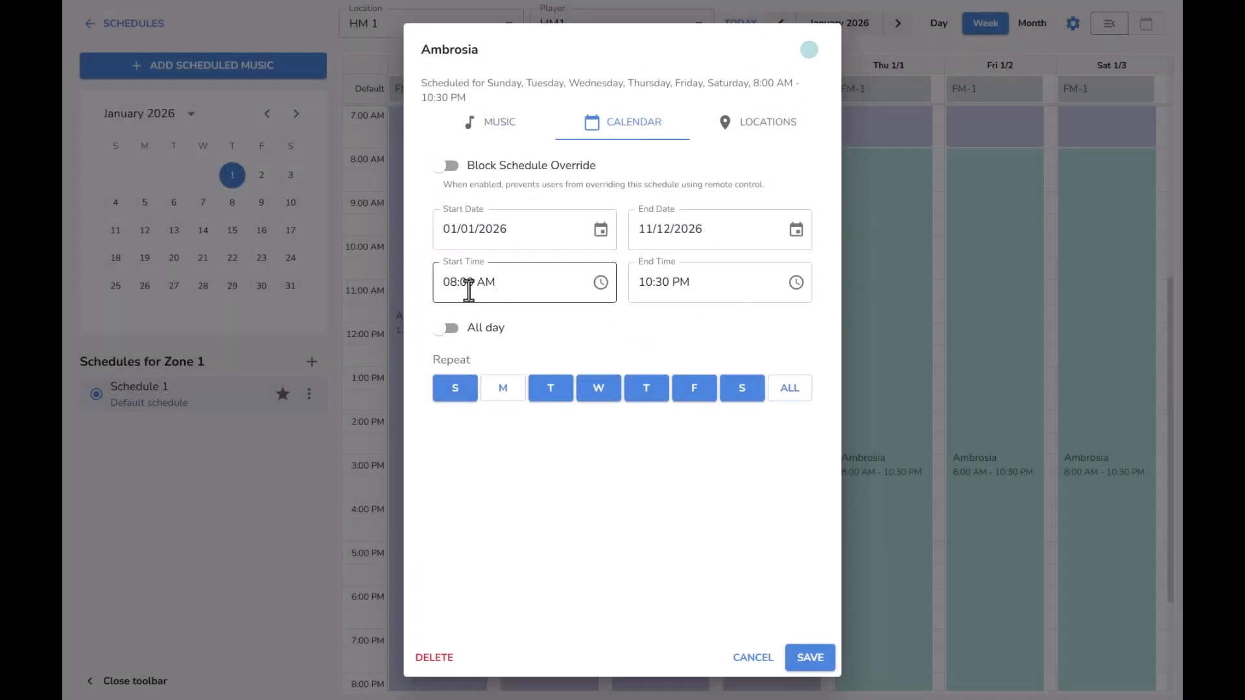
click(452, 331)
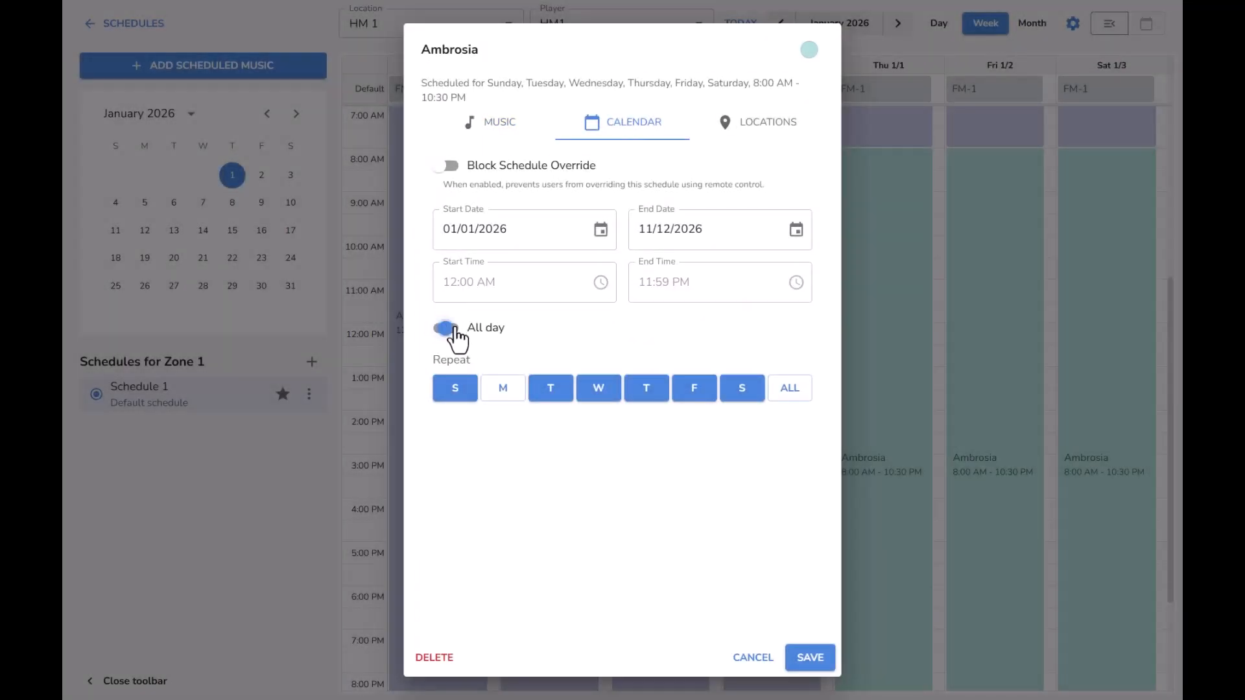
click(760, 136)
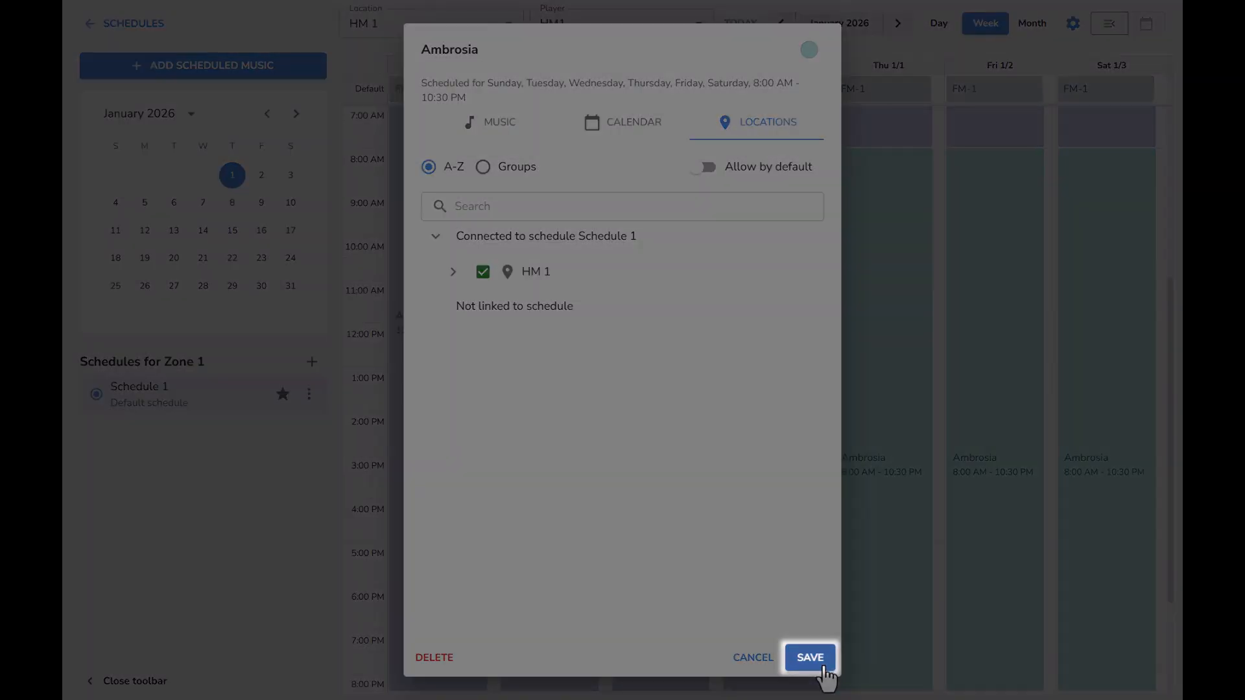
click(822, 666)
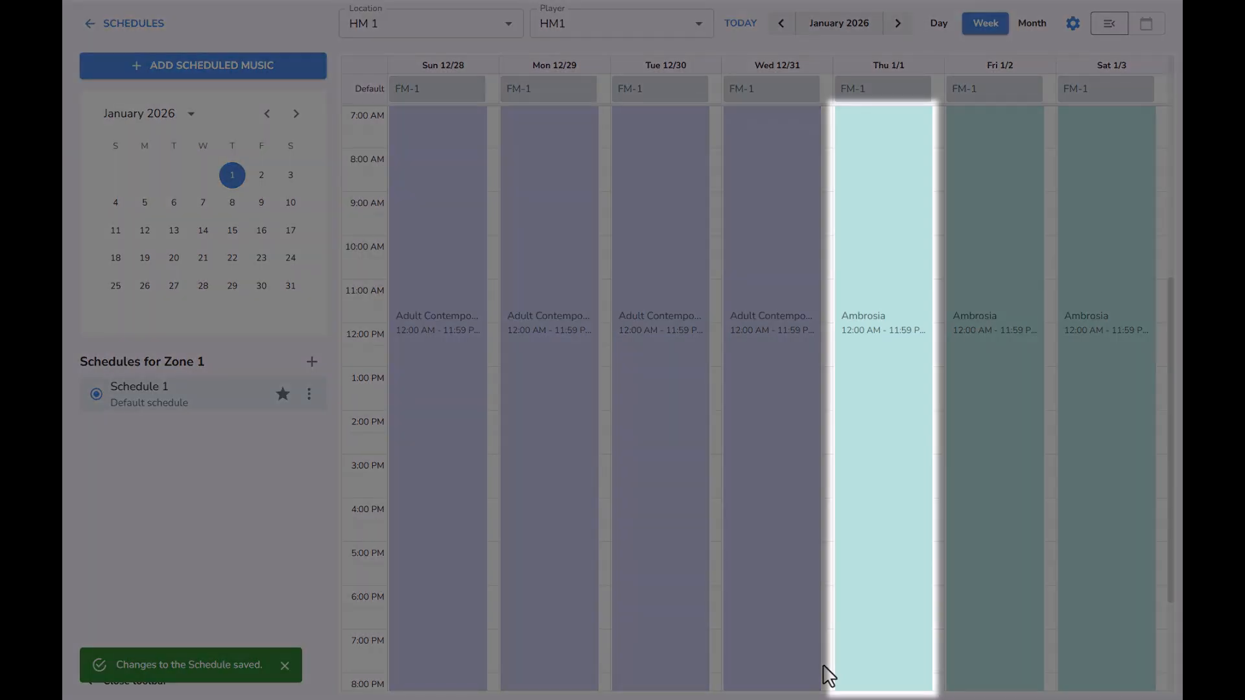
Delete the Ambrosia entry on Thursday 1/1 from the schedule and confirm its removal.
click(889, 522)
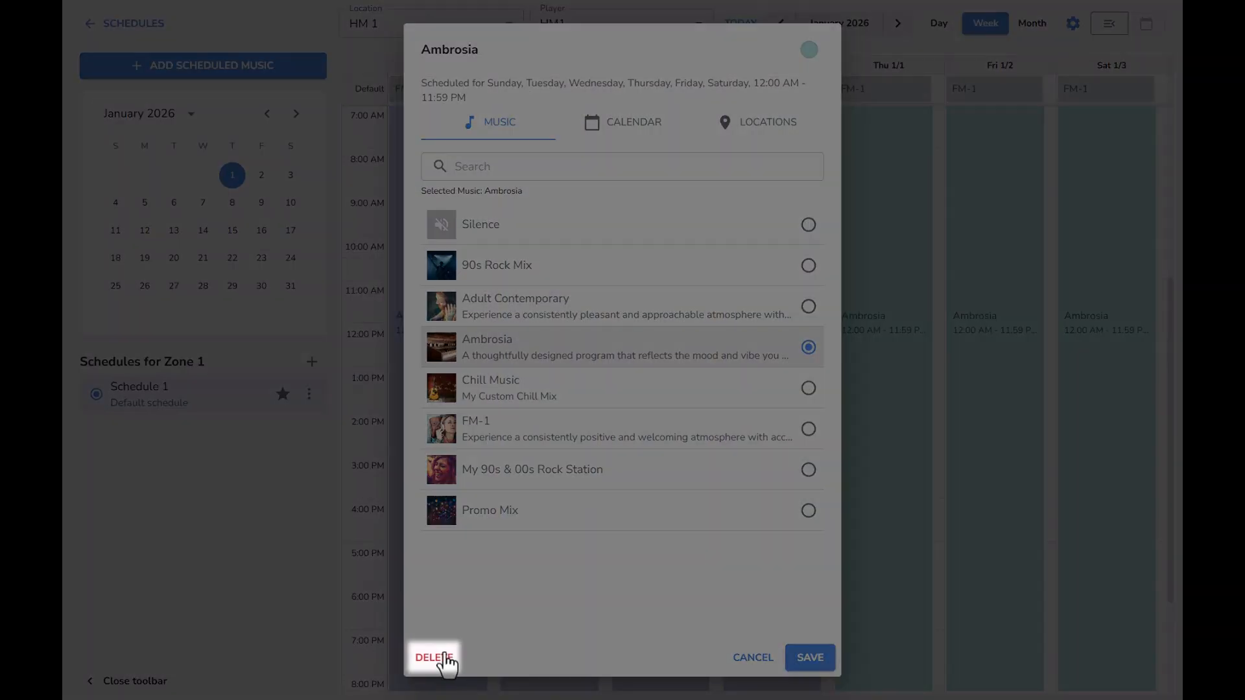
click(439, 656)
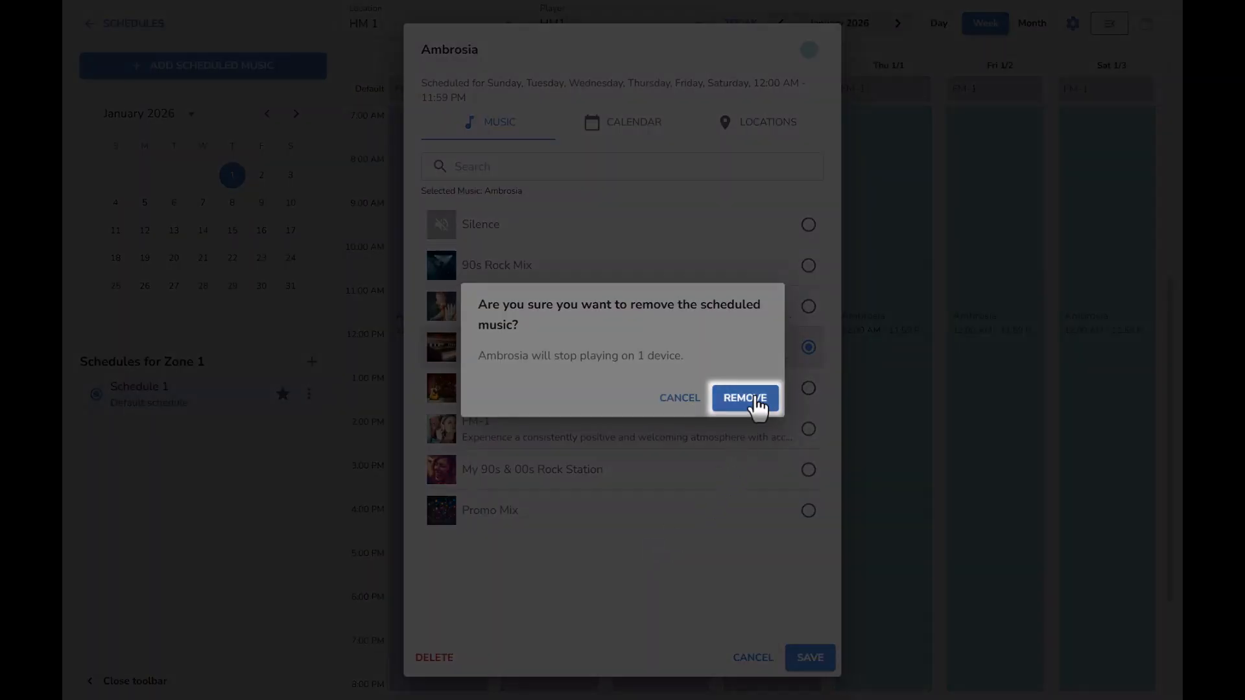
click(754, 402)
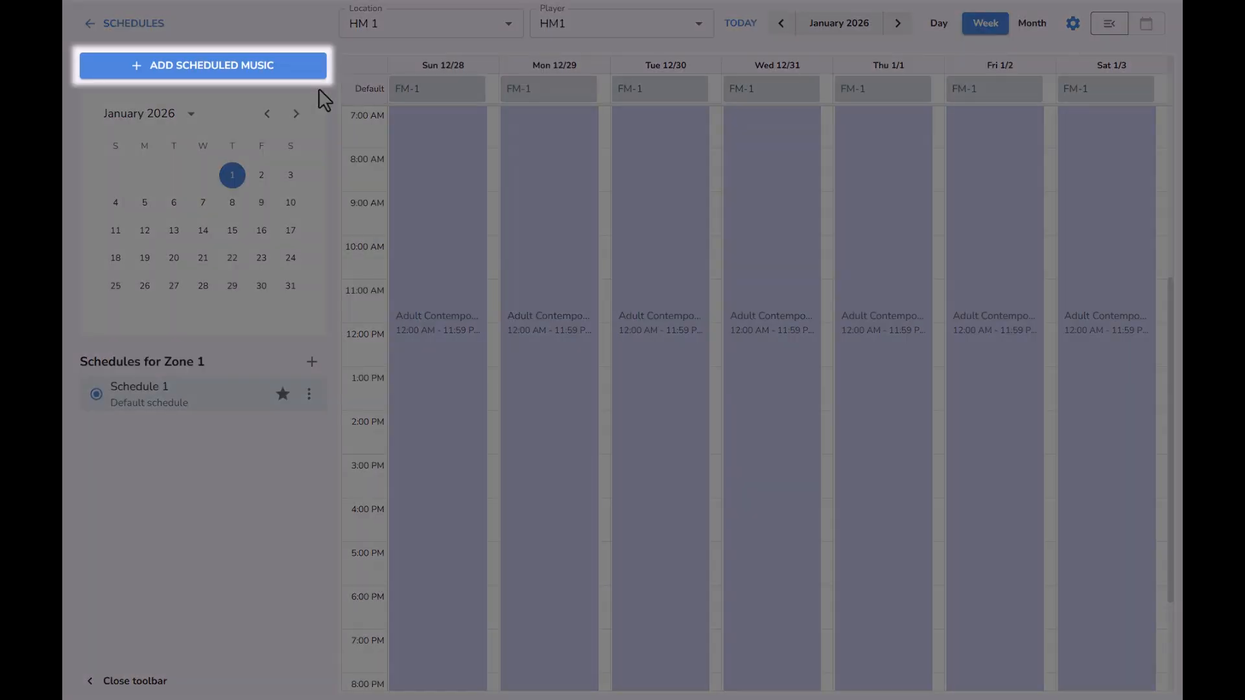
Start a new scheduled music entry with Silence as the selected music and proceed to its time settings.
click(302, 79)
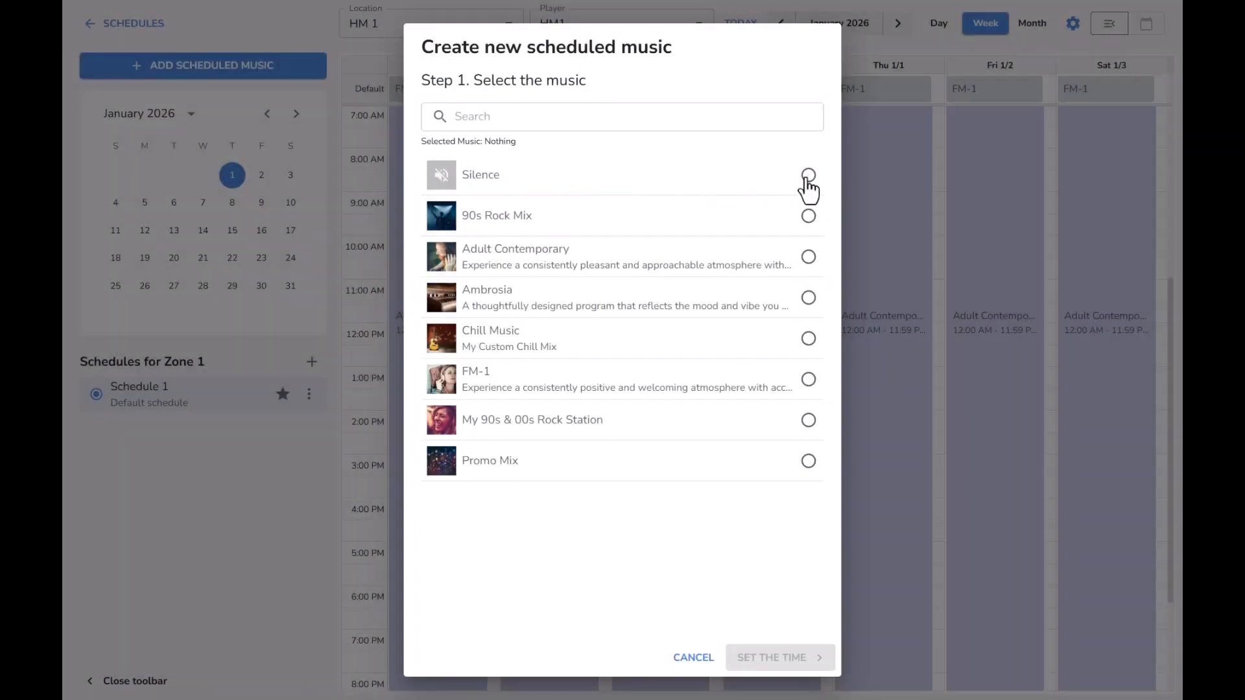
click(806, 182)
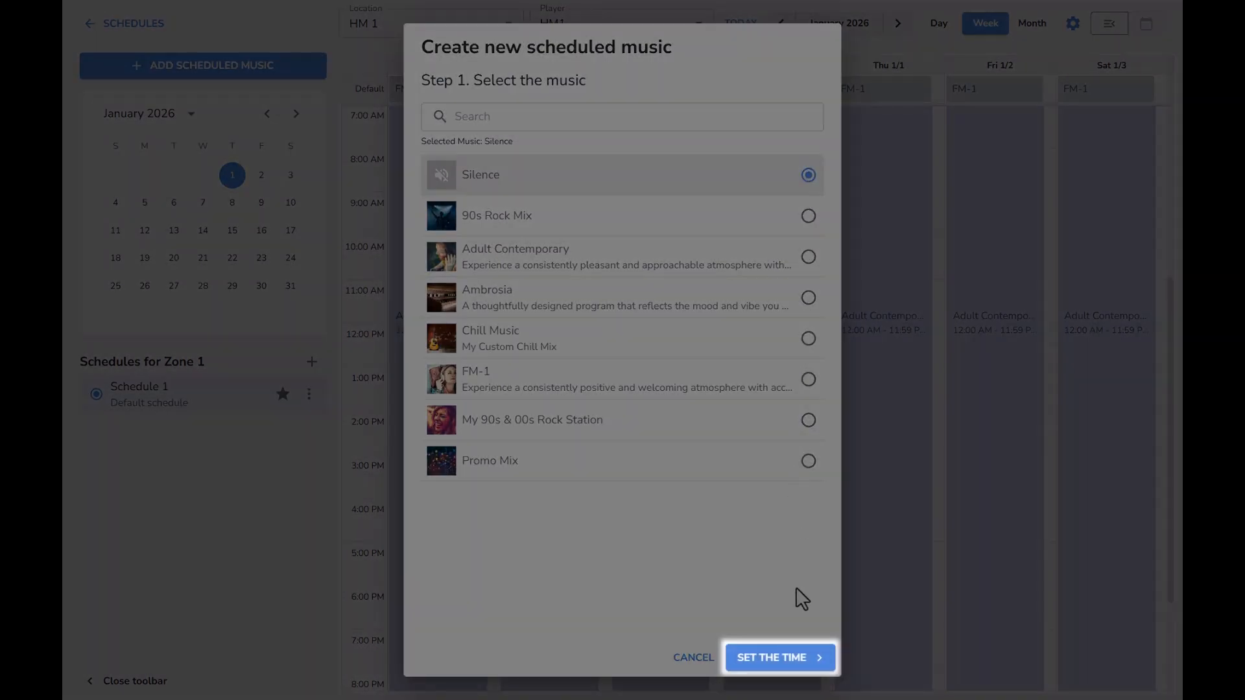
click(777, 659)
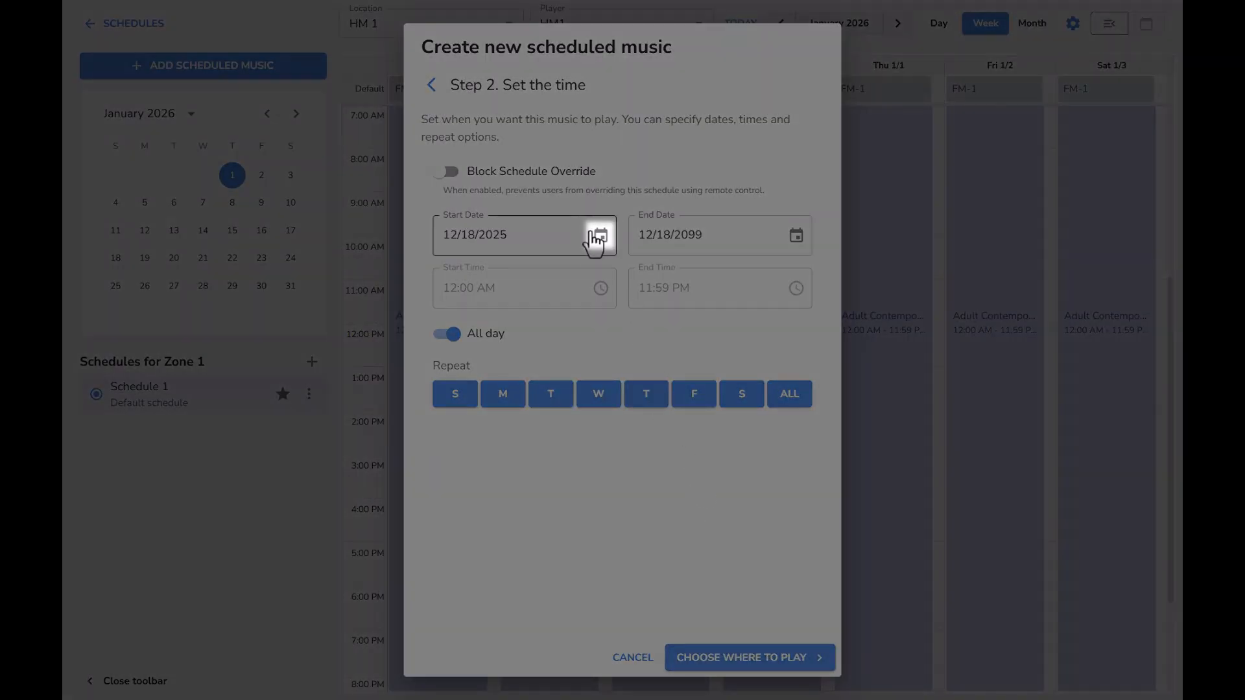
Set the Silence entry's start date to 01/01/2026 and its end date to 12/31/2026.
click(599, 236)
click(642, 280)
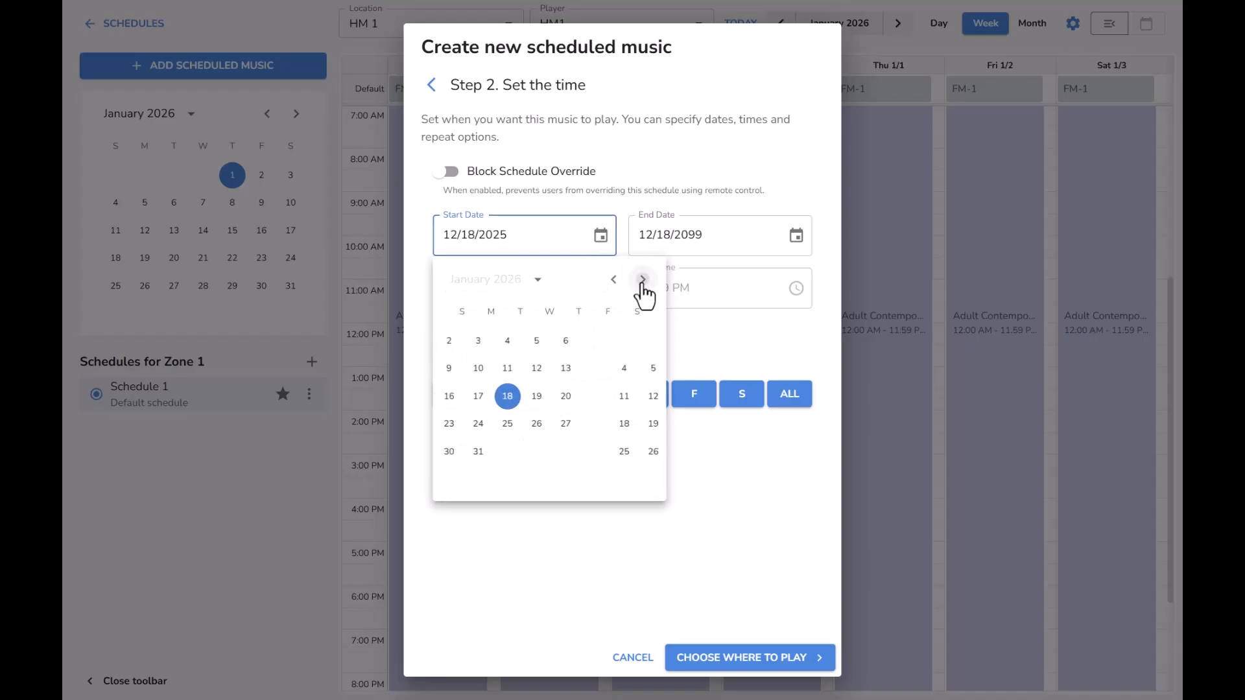
click(578, 341)
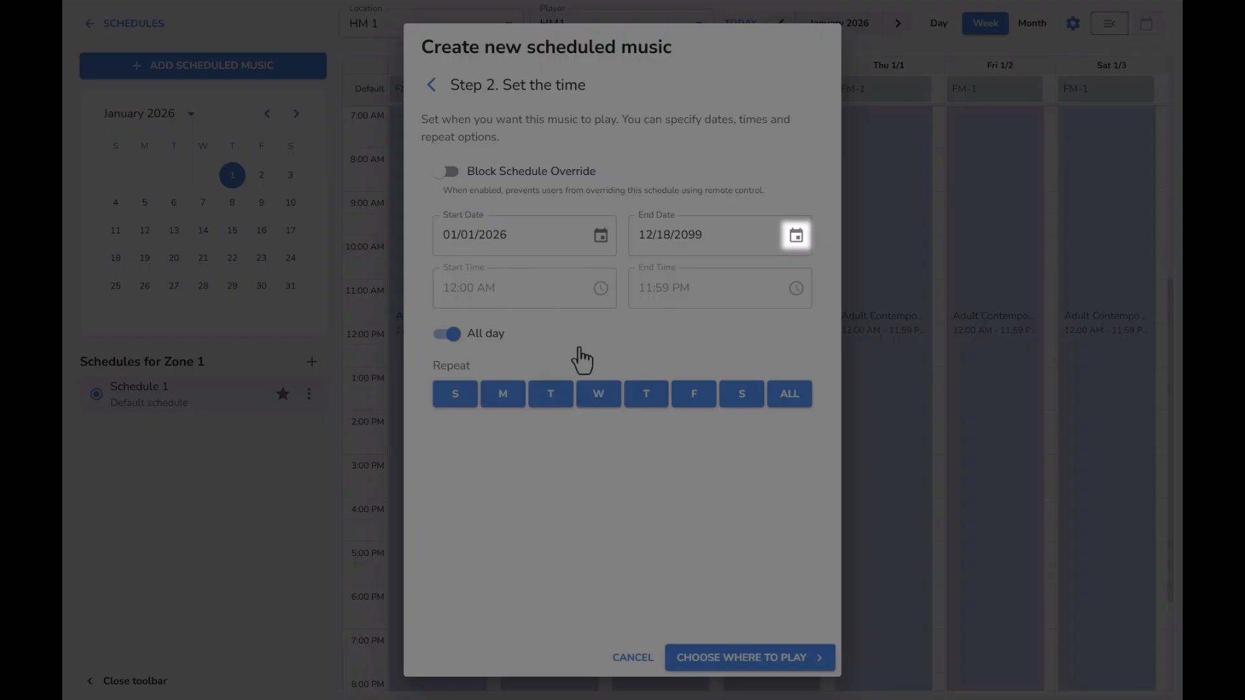
click(799, 237)
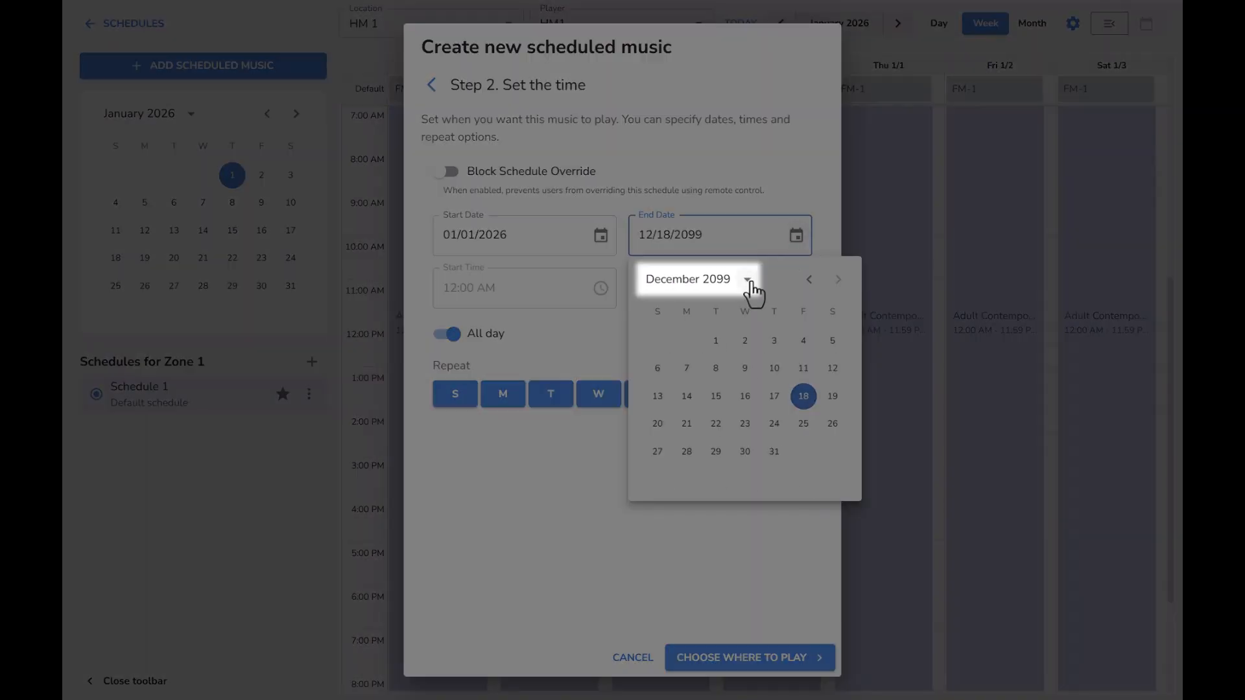
click(748, 280)
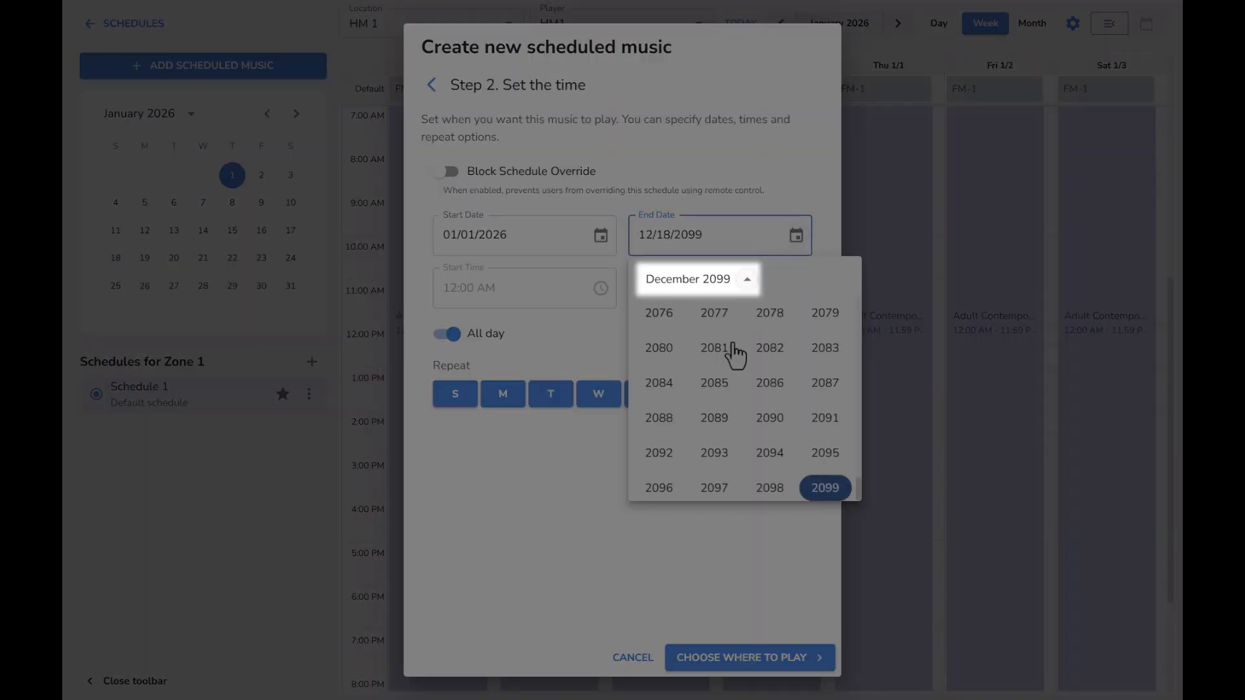
scroll(731, 365, up, 8)
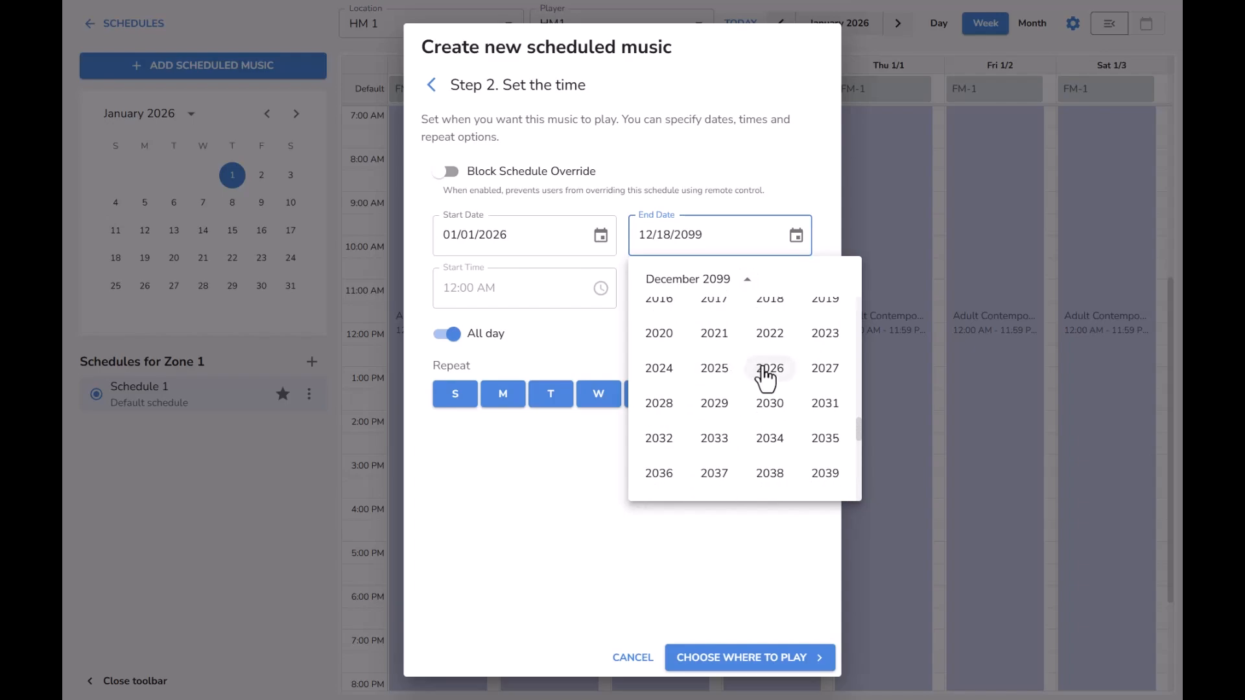
click(766, 372)
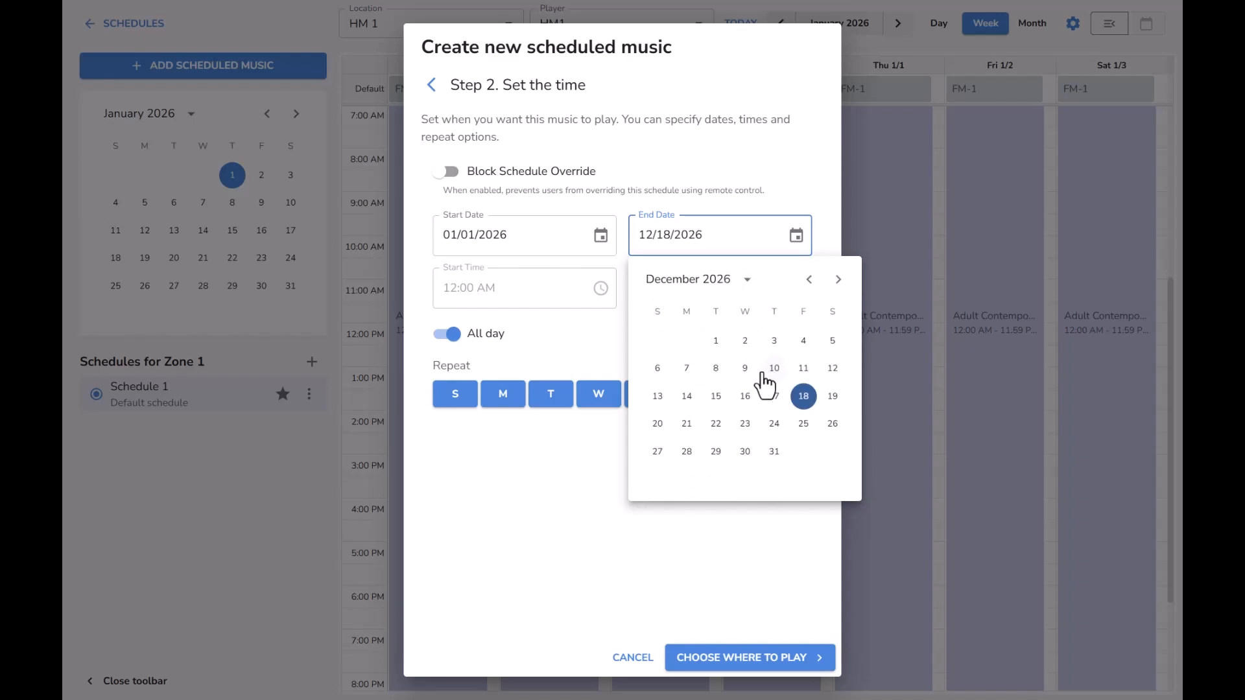
click(775, 453)
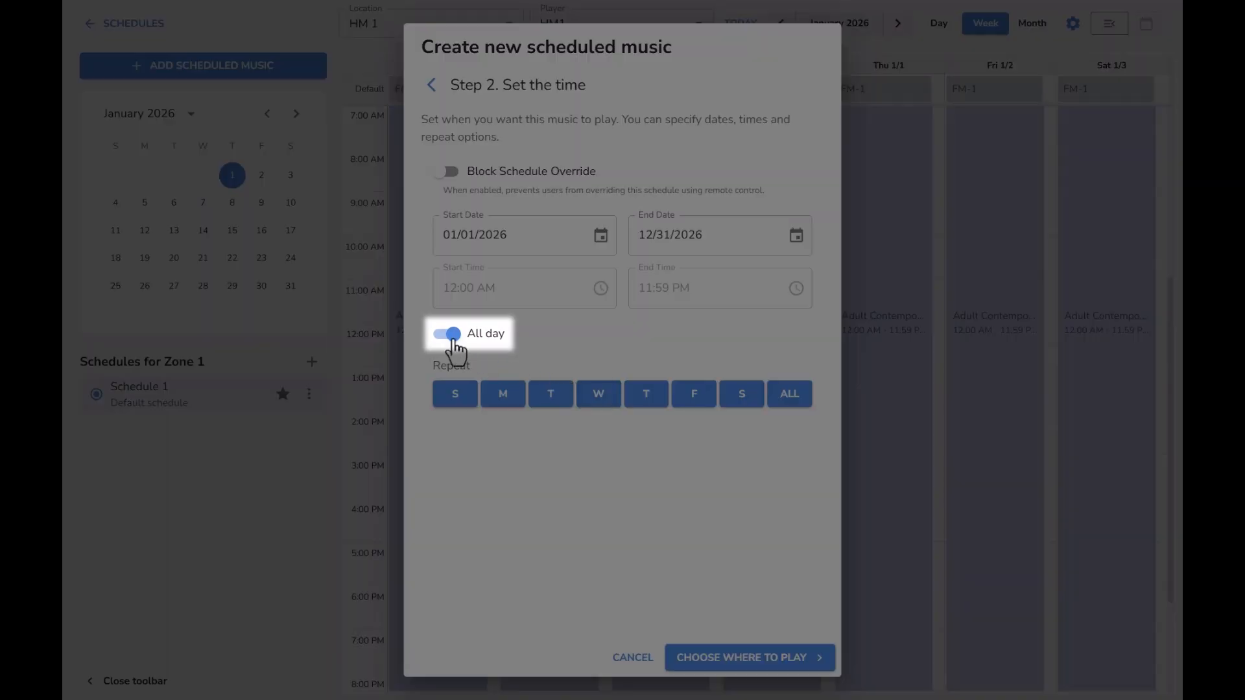
Turn off all-day play for the Silence entry and set its start time to 12:00 PM.
click(445, 334)
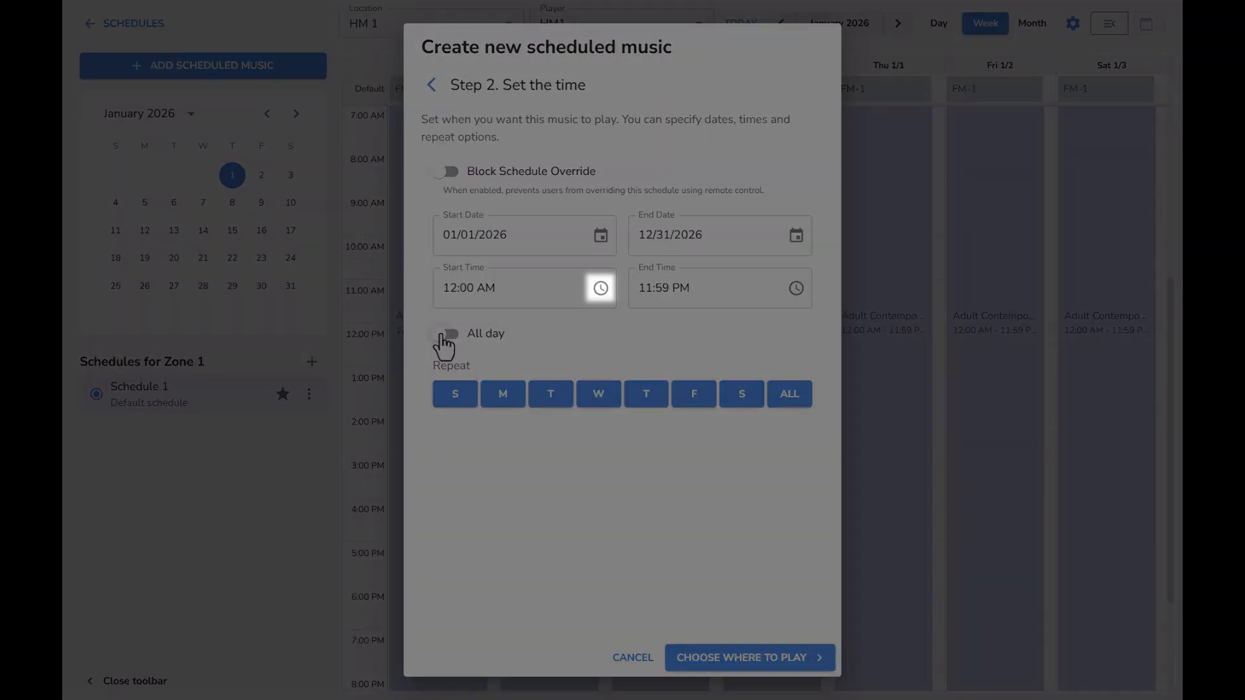
click(600, 288)
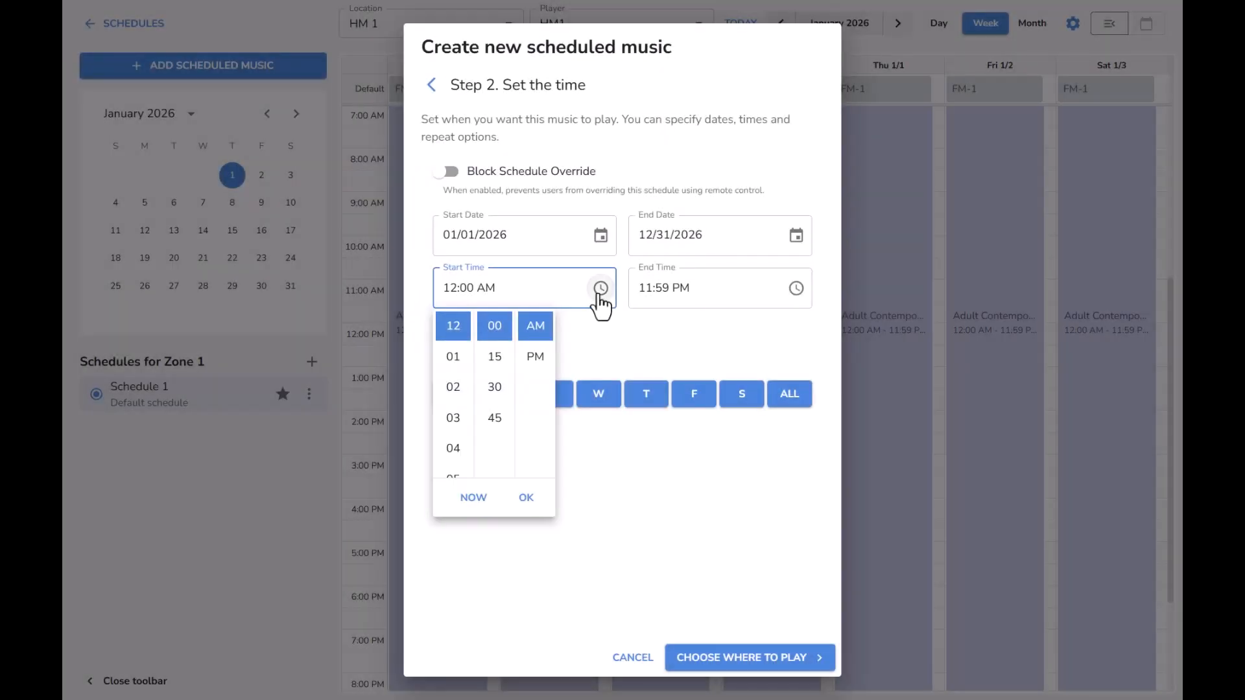
click(537, 361)
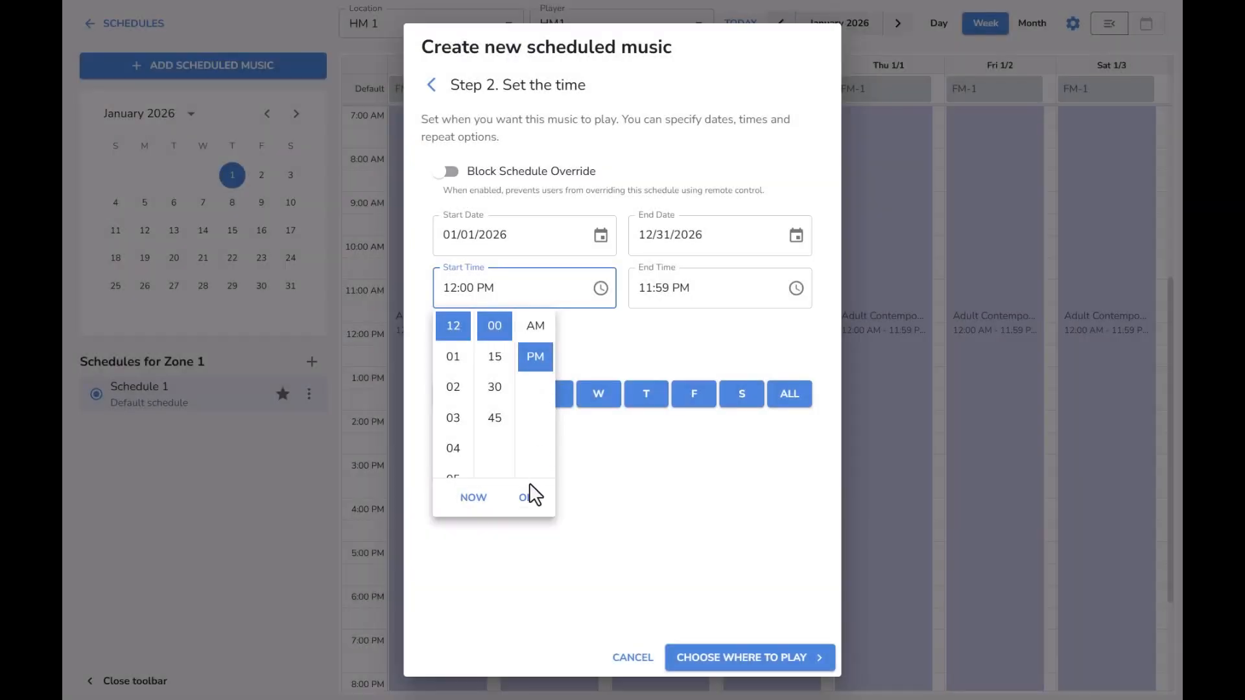
click(527, 493)
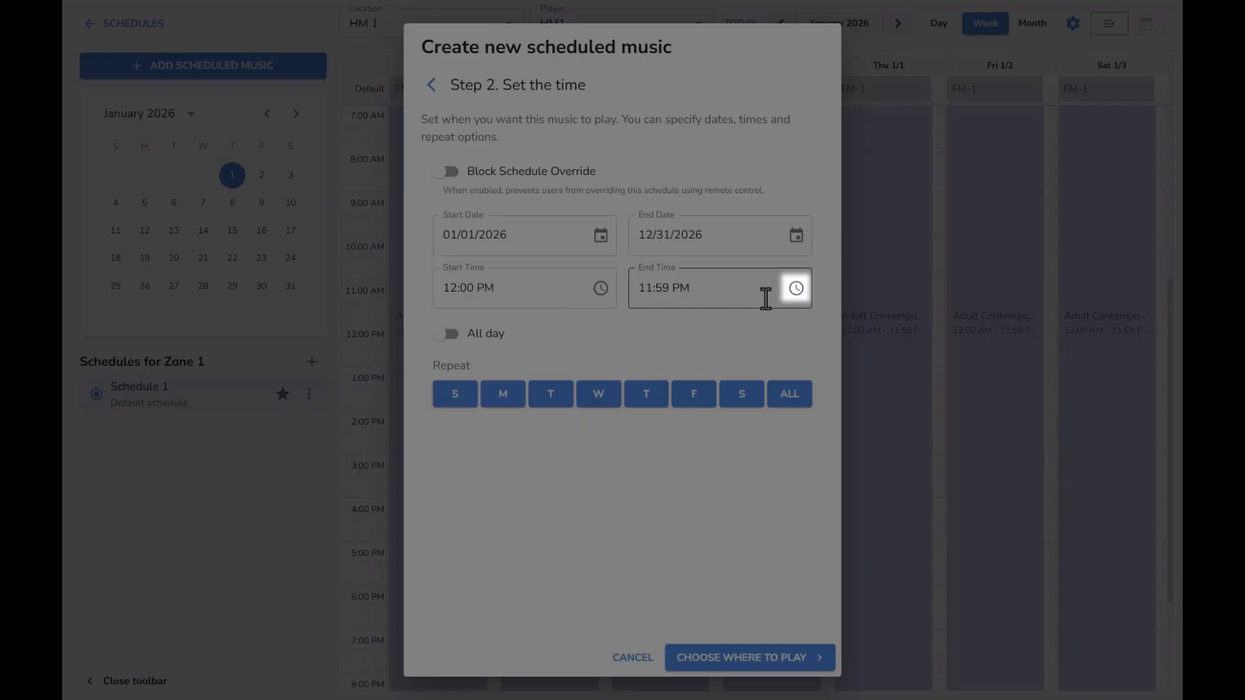
Set the Silence entry's end time to 01:59 PM and exclude Sunday and Saturday from its repeat days.
click(796, 292)
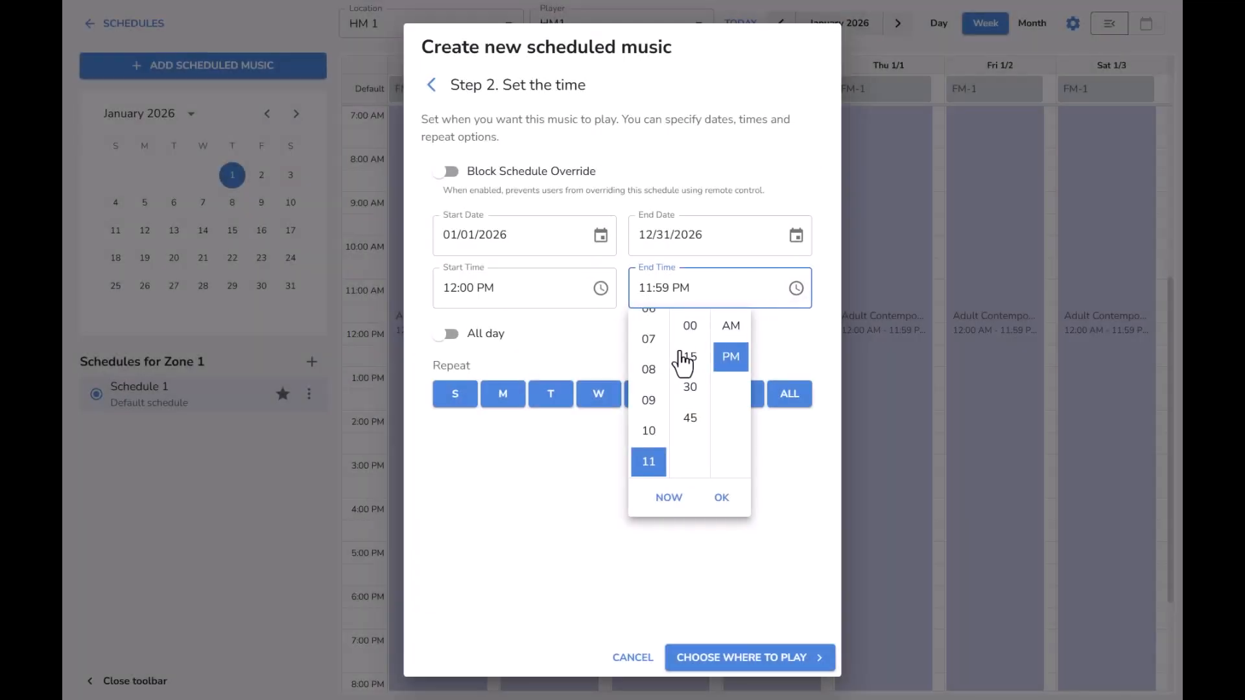
scroll(655, 373, up, 2)
scroll(655, 375, up, 2)
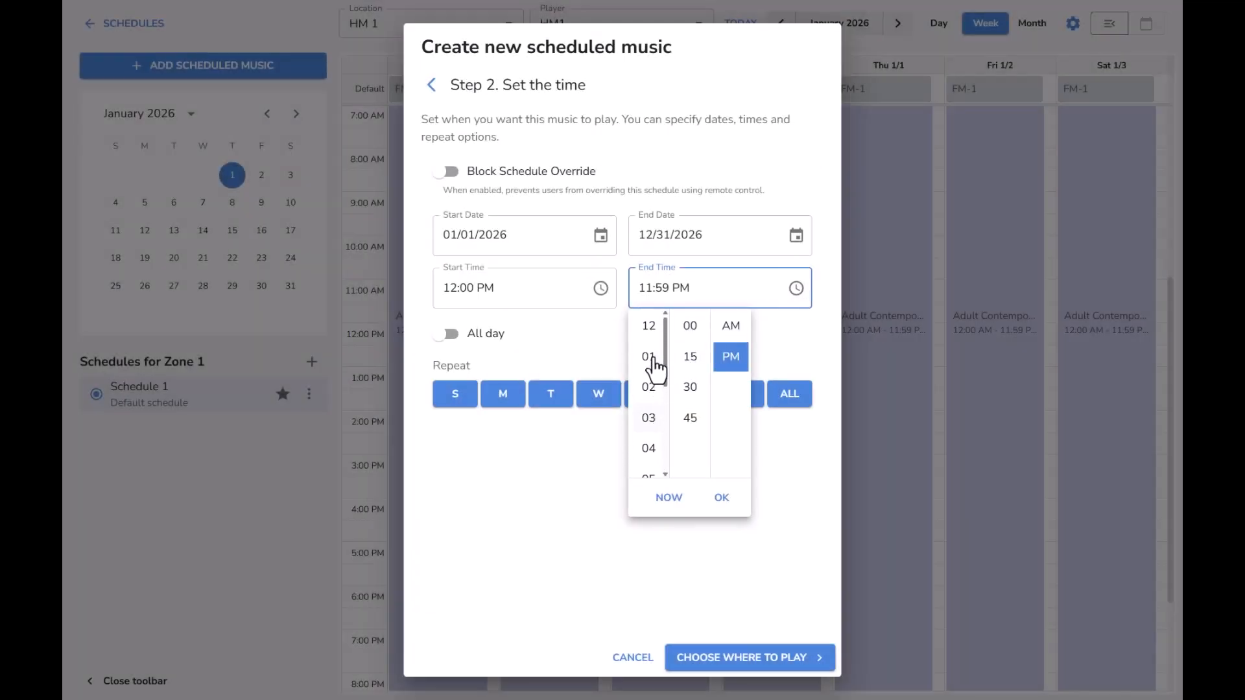
click(648, 358)
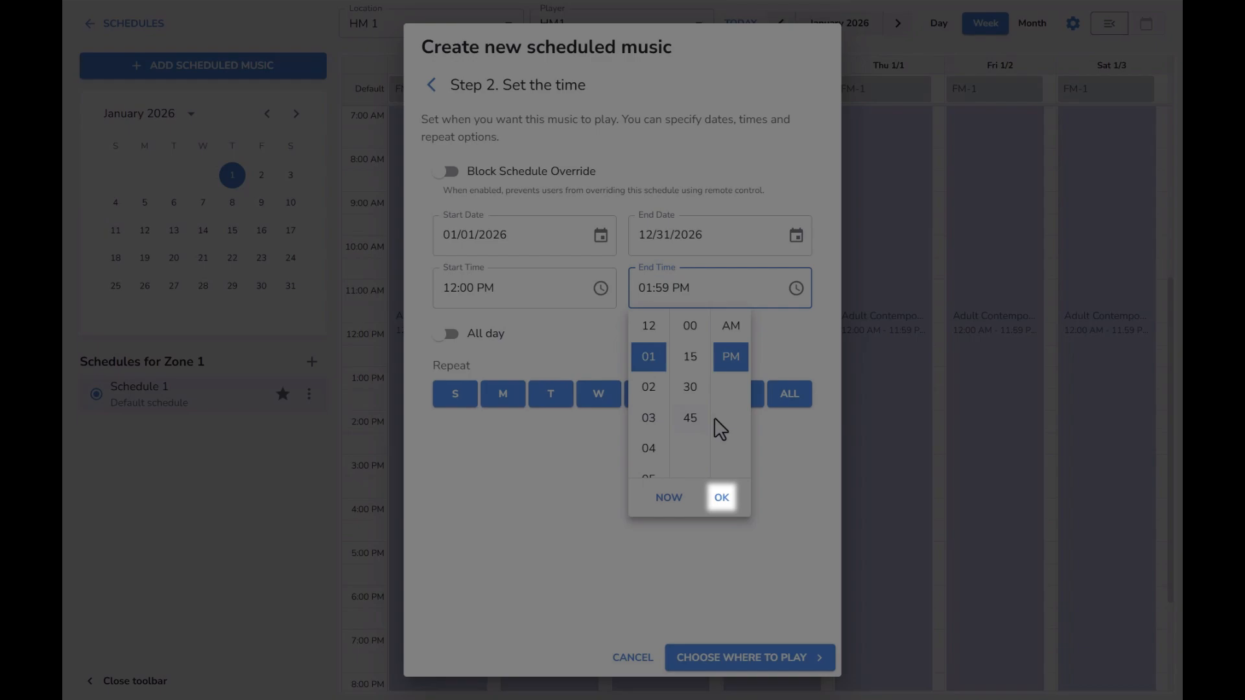
click(736, 505)
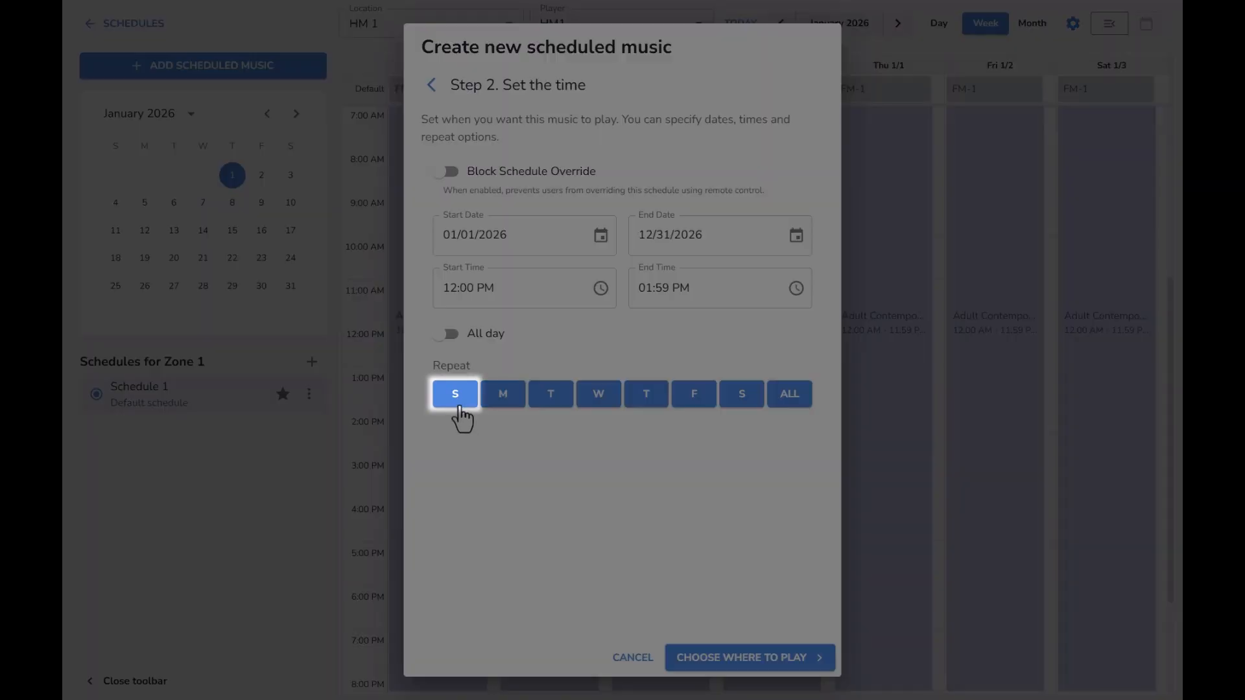
click(459, 413)
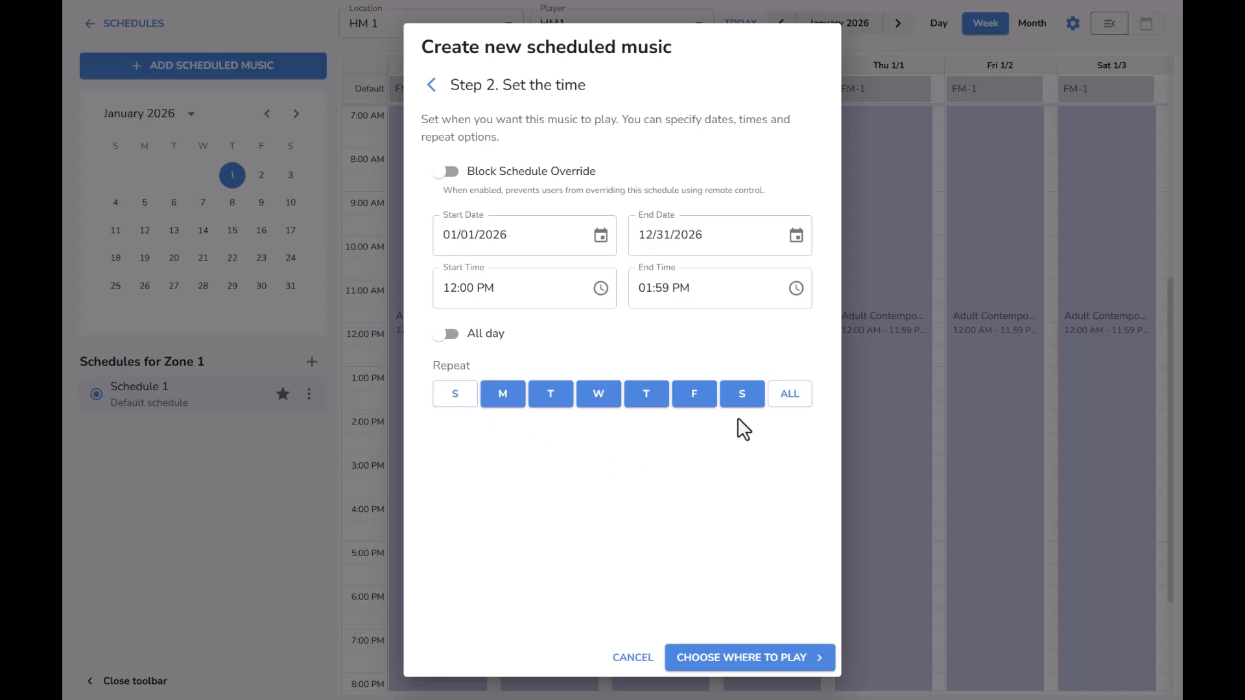
click(743, 407)
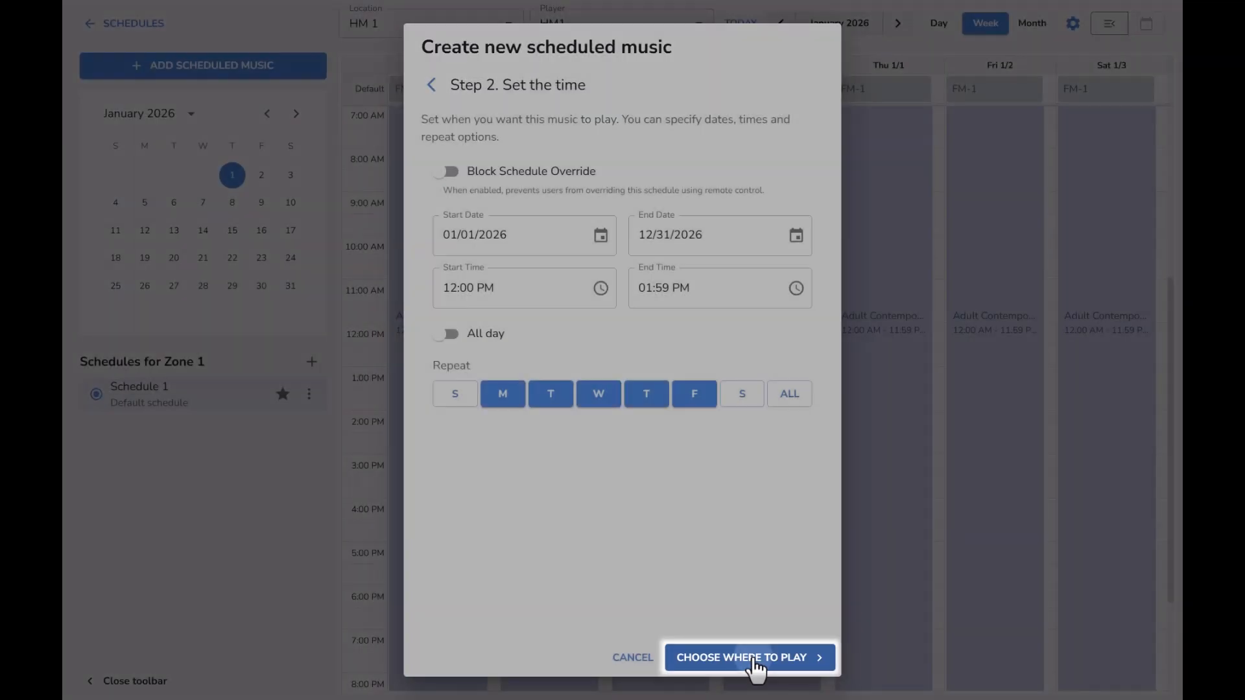
Choose the HM1 player under location HM 1 for the Silence entry and save it.
click(752, 660)
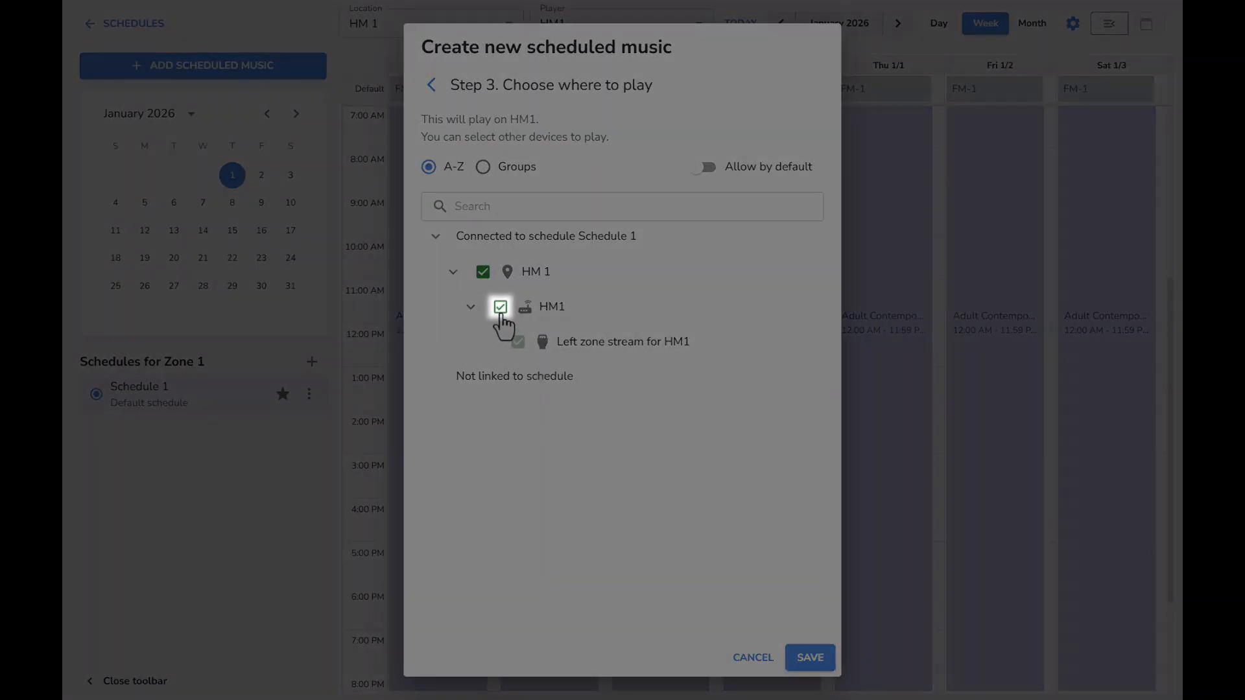
click(500, 307)
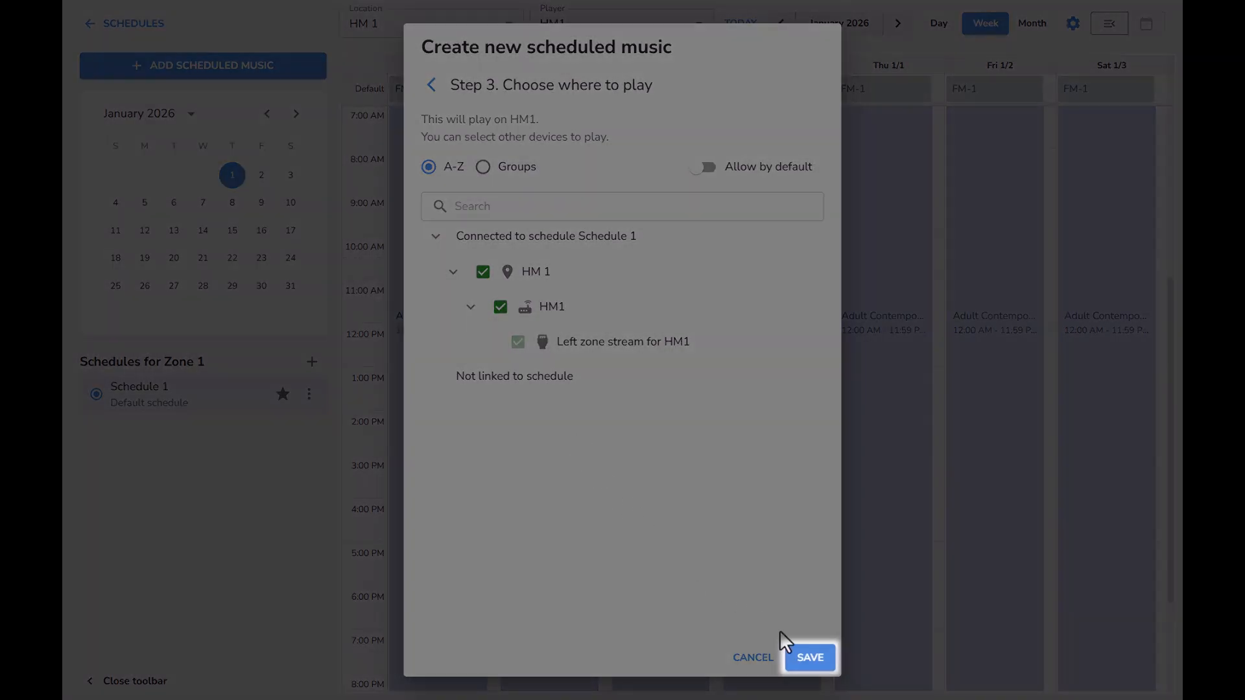
click(804, 659)
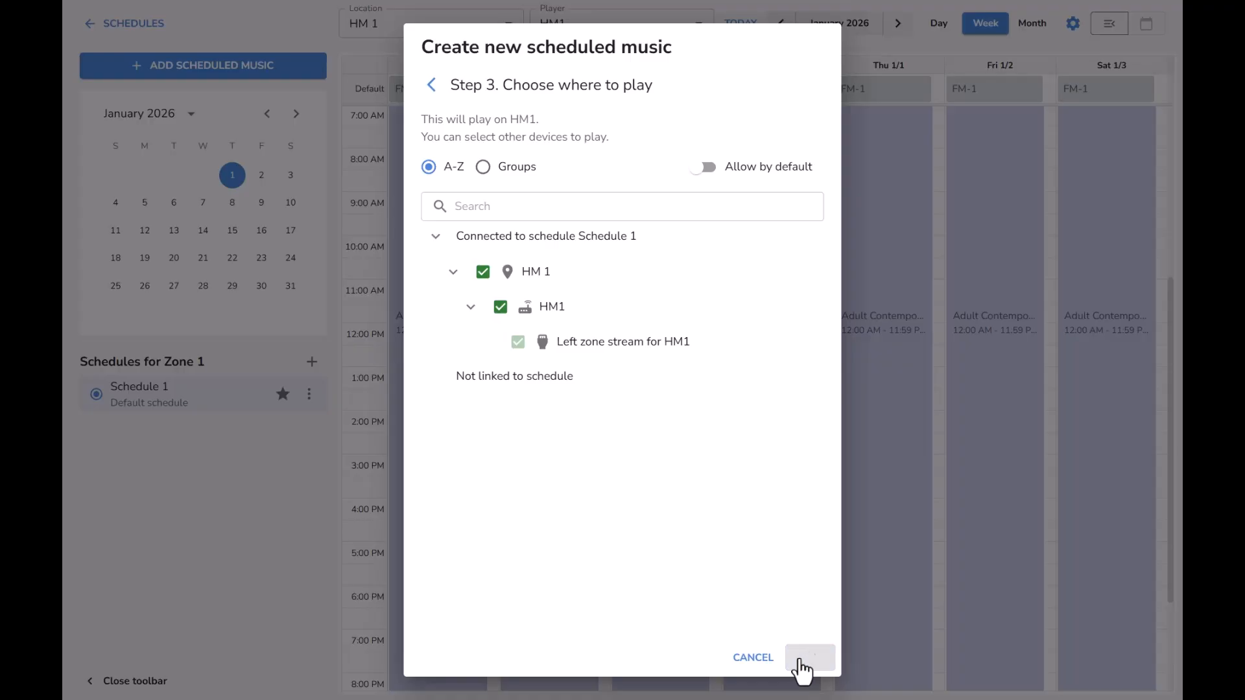